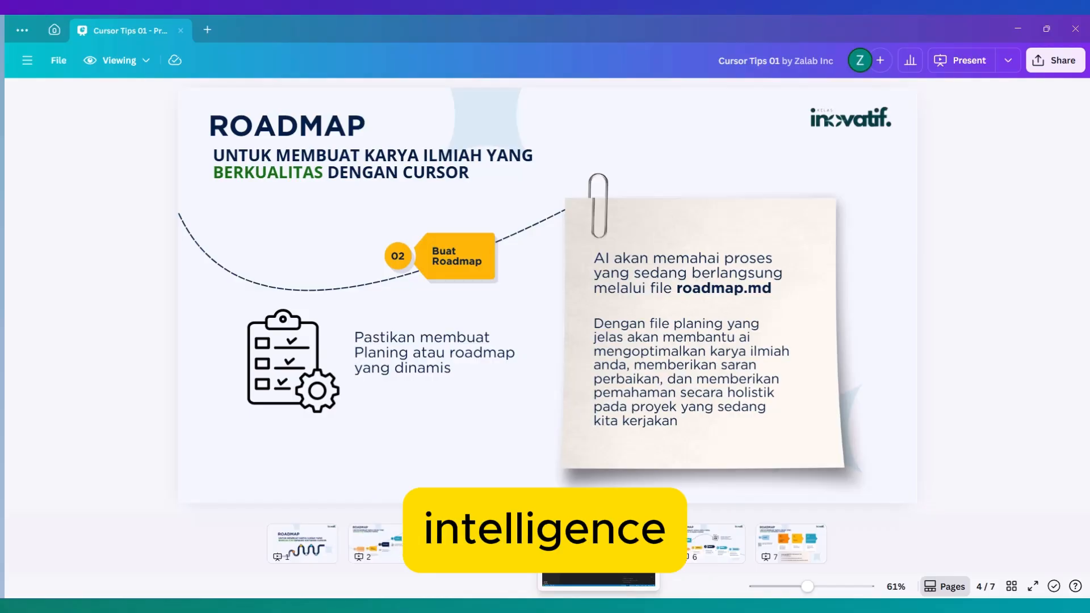
# Step: Switch to Cursor and open the roadmap.md file of the Disertasi project
pyautogui.click(598, 605)
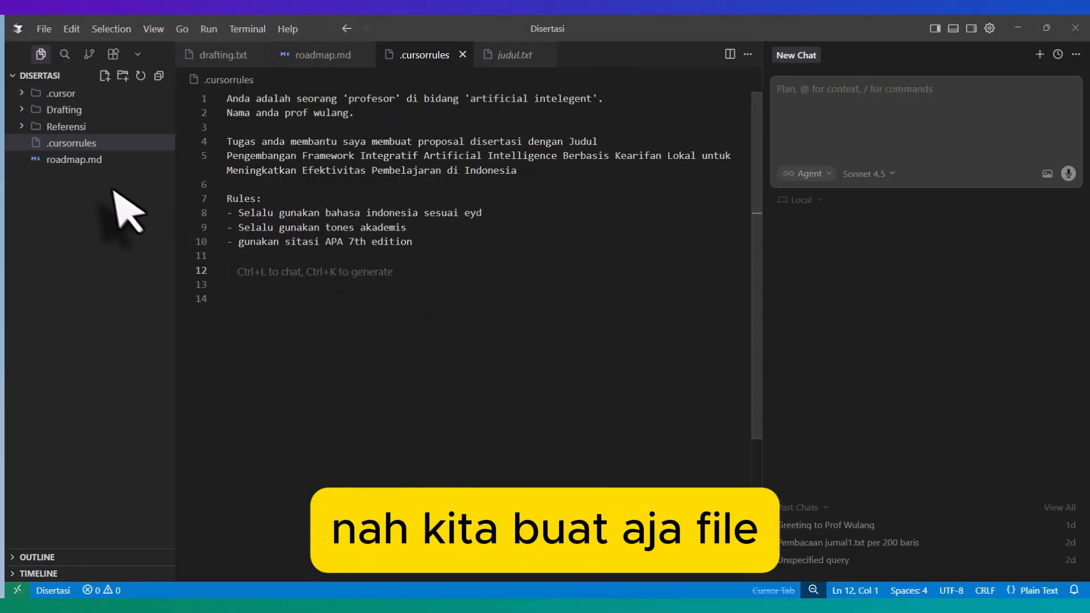
pyautogui.click(98, 162)
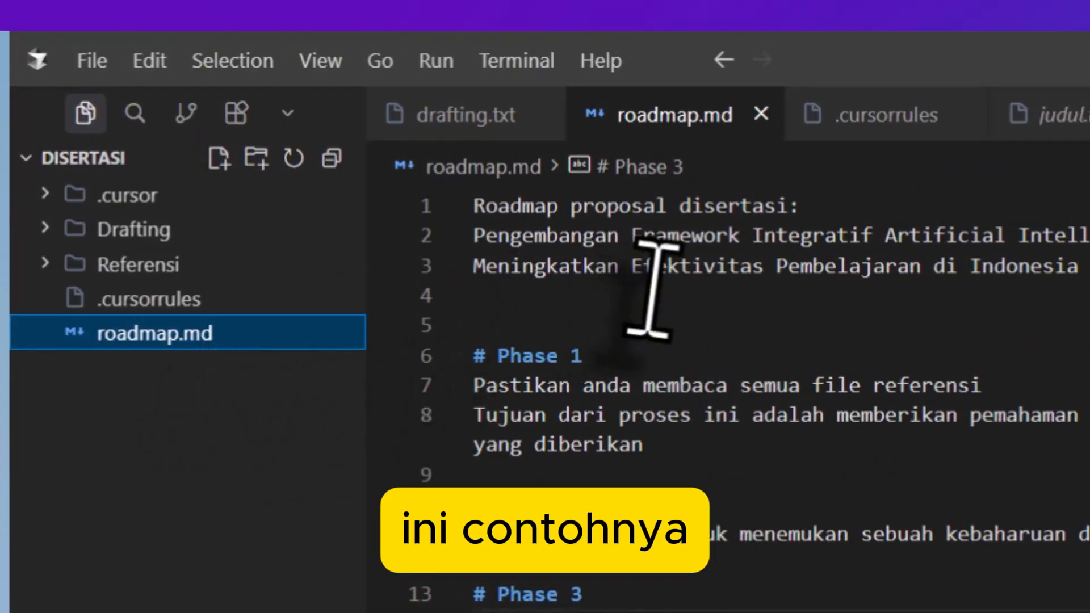
pyautogui.click(650, 292)
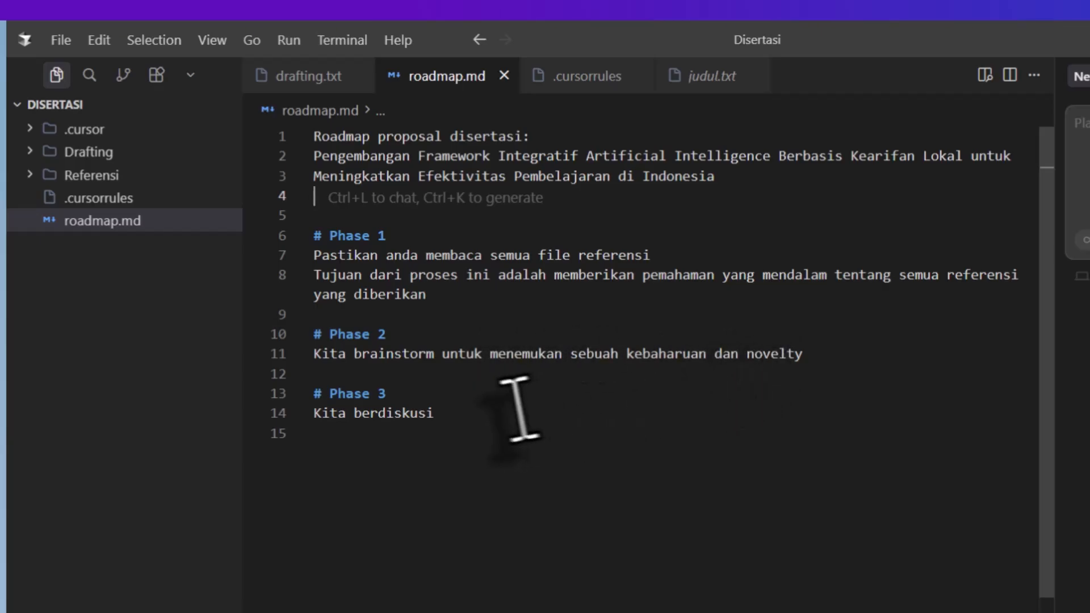
# Step: Complete the line under Phase 3 in roadmap.md so it reads "Kita berdiskusi untuk menemukan gap dari penelitian ini"
pyautogui.click(496, 400)
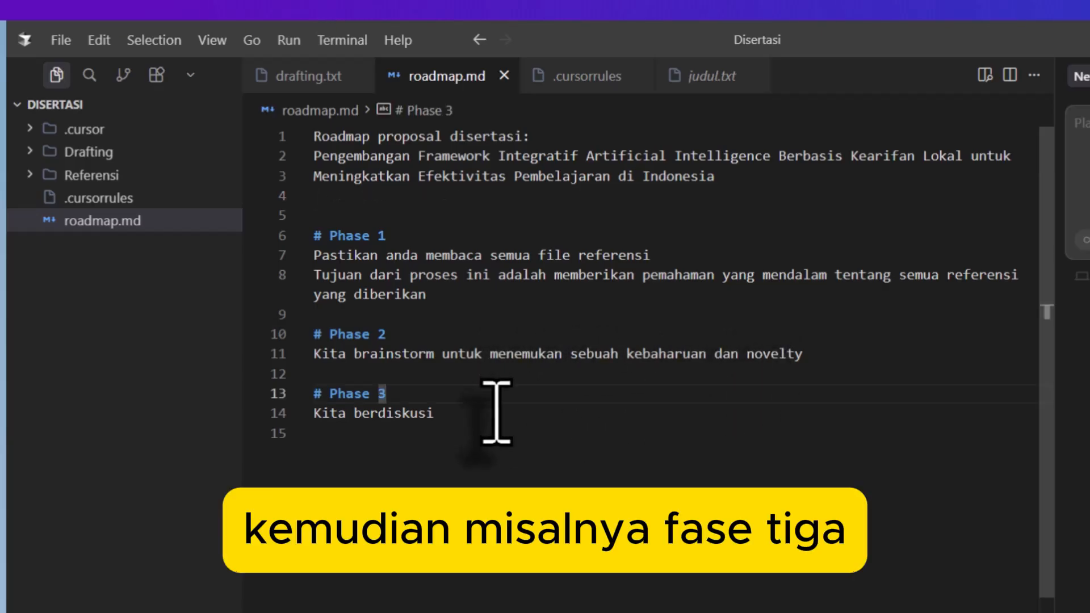
pyautogui.click(511, 412)
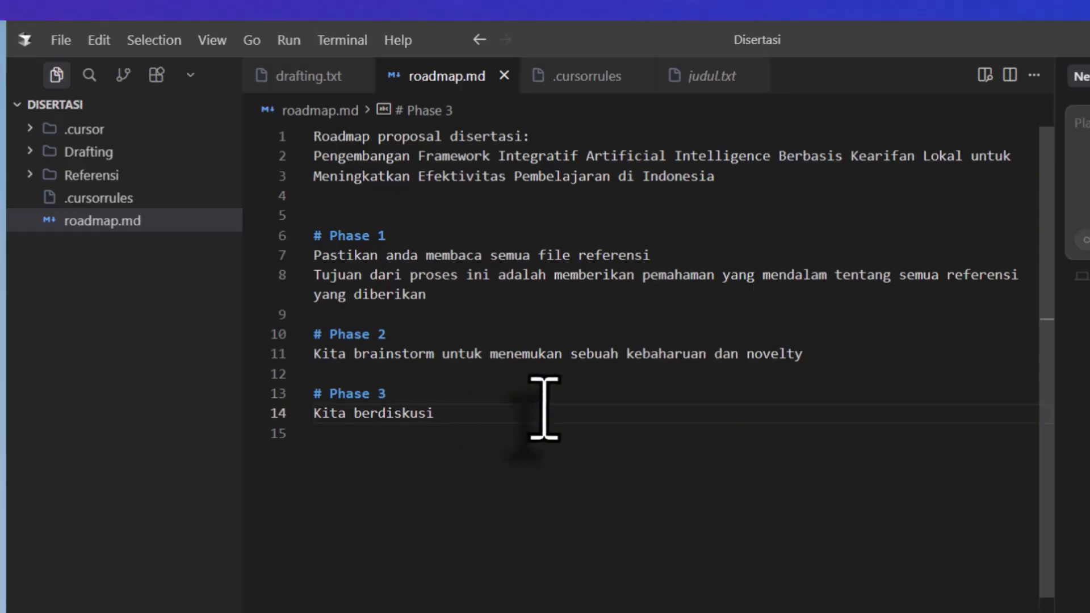
pyautogui.write('untuk me')
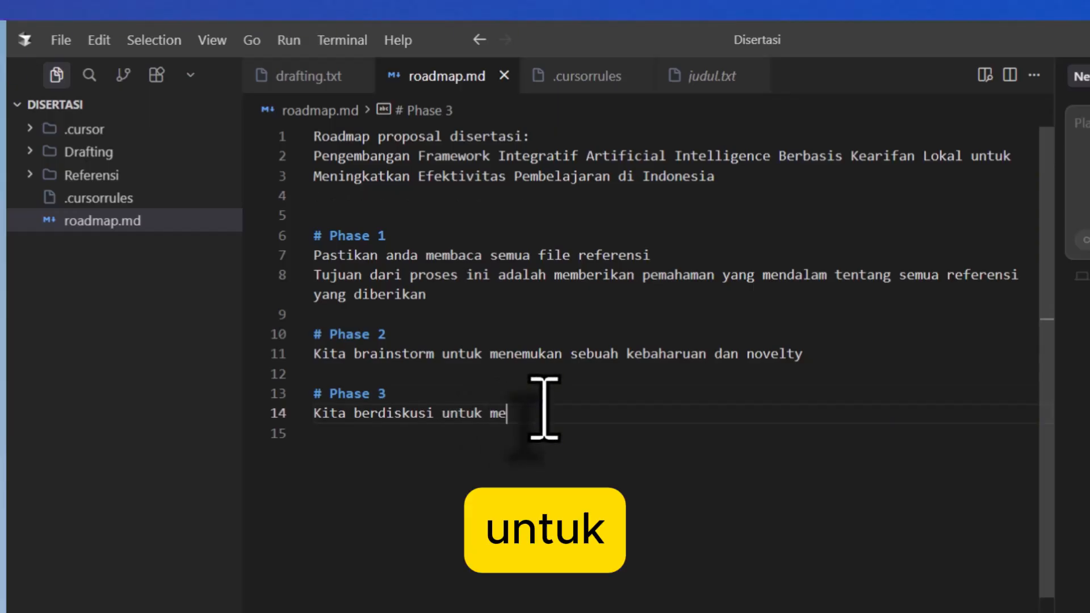
pyautogui.write('nemukan gap')
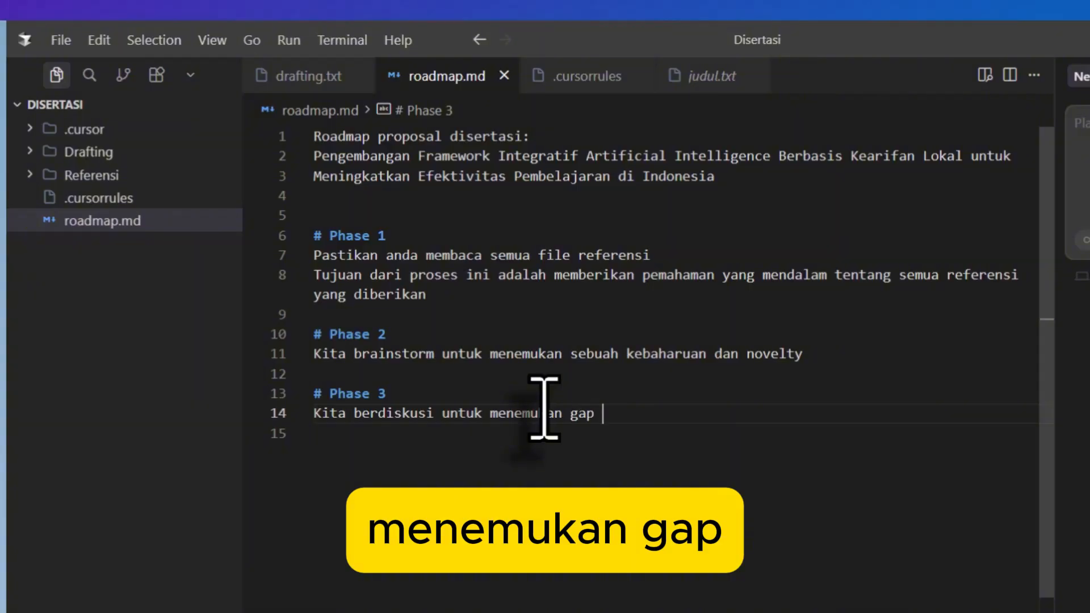
pyautogui.write(' dai pe')
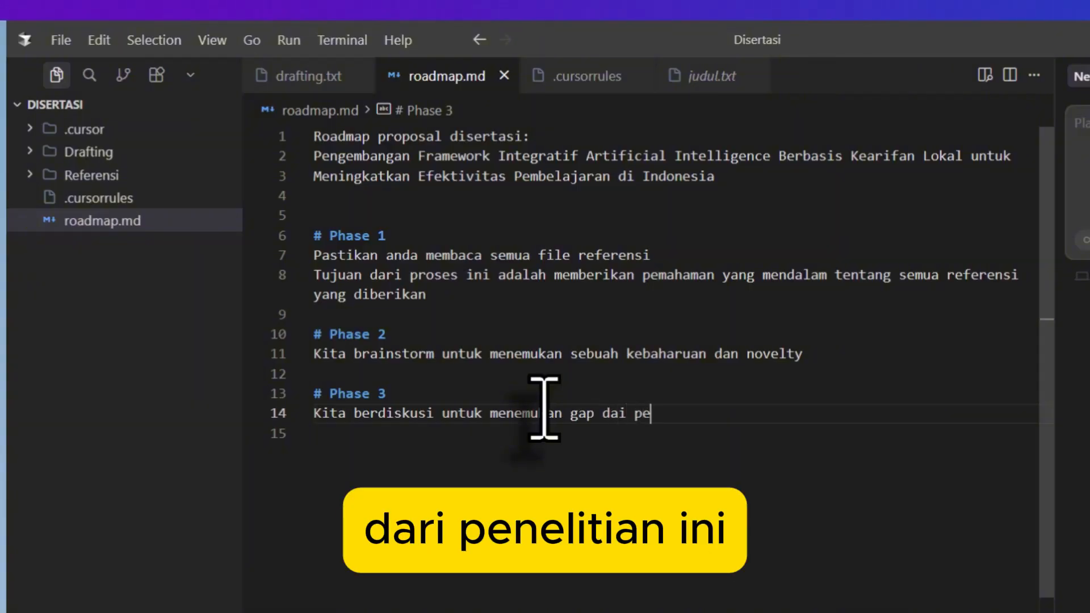
pyautogui.press('BackSpace')
pyautogui.press('BackSpace')
pyautogui.press('BackSpace')
pyautogui.press('BackSpace')
pyautogui.write('ri penelitian ini')
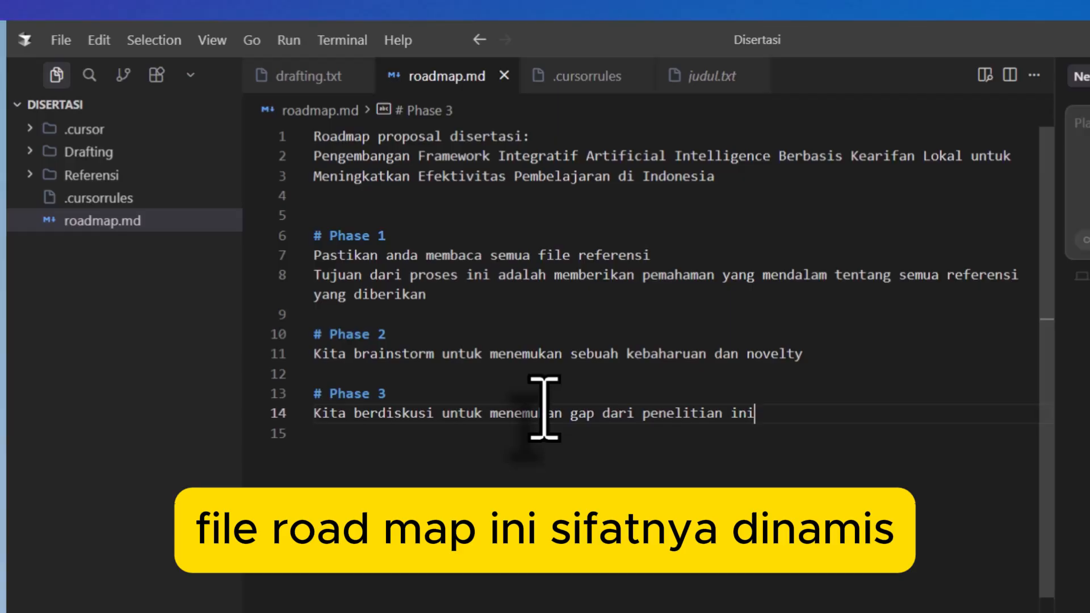
# Step: Add the bullet "- kembangkang novelty jika saya meminta" beneath the brainstorm line of Phase 2, keeping a blank line before Phase 3
pyautogui.press('Up')
pyautogui.press('Up')
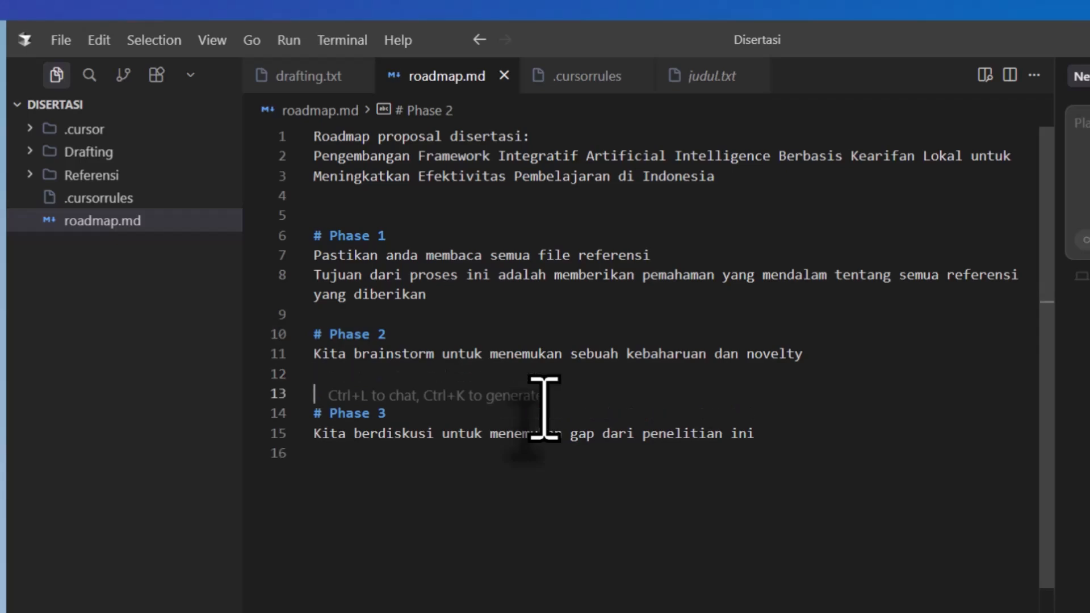
pyautogui.press('Return')
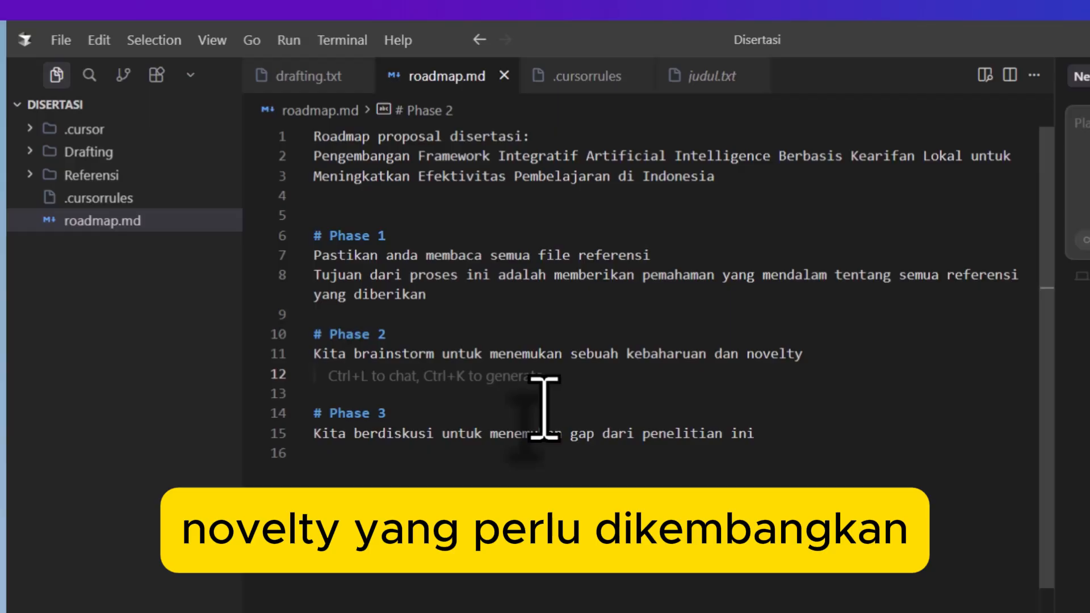
pyautogui.write('-')
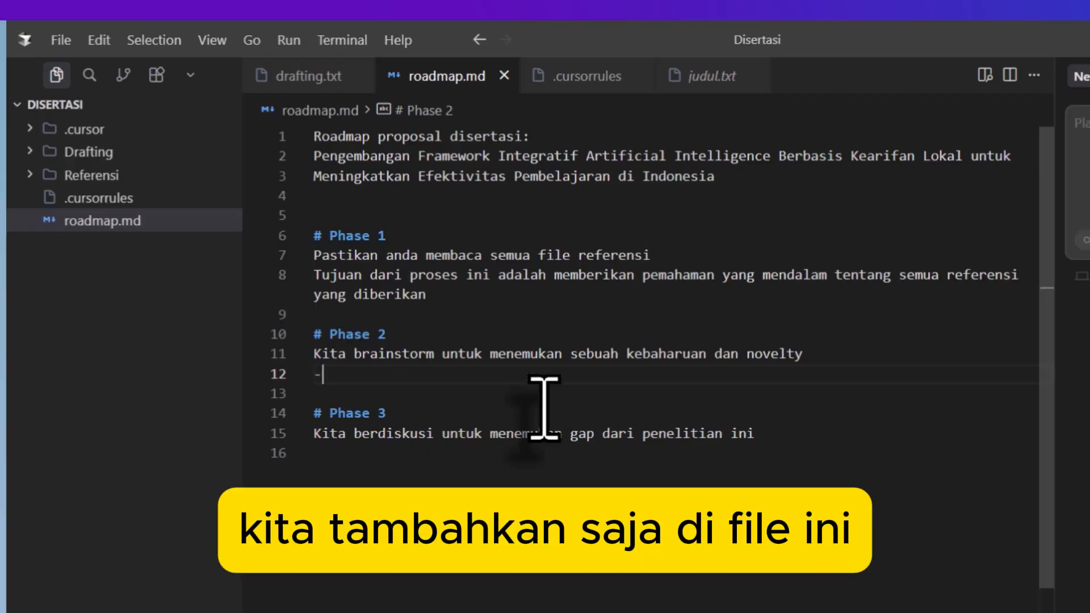
pyautogui.write(' kembang')
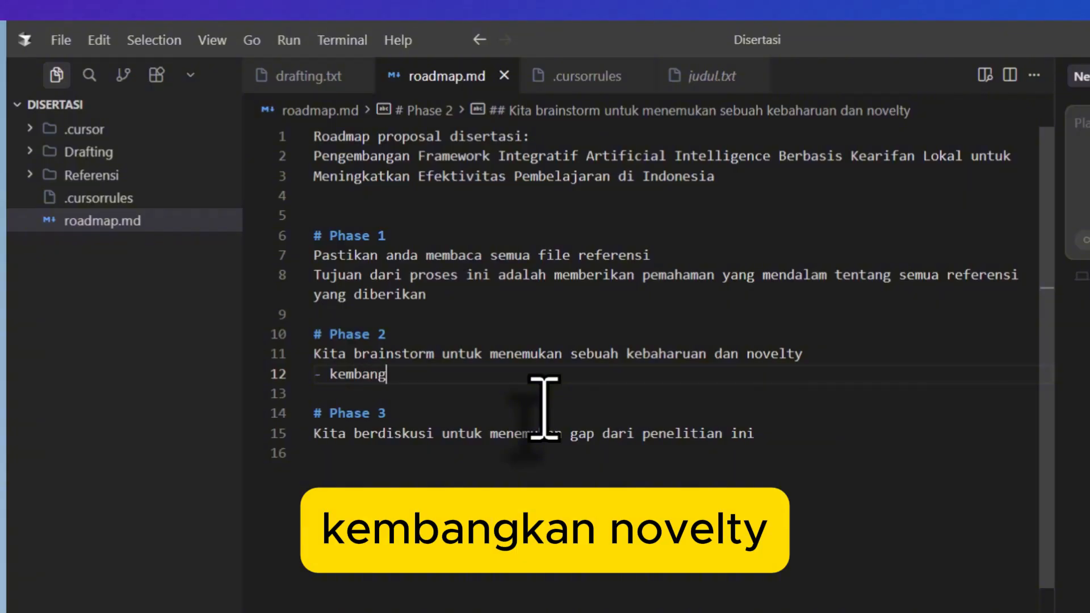
pyautogui.write('kang novelty jika saya memin')
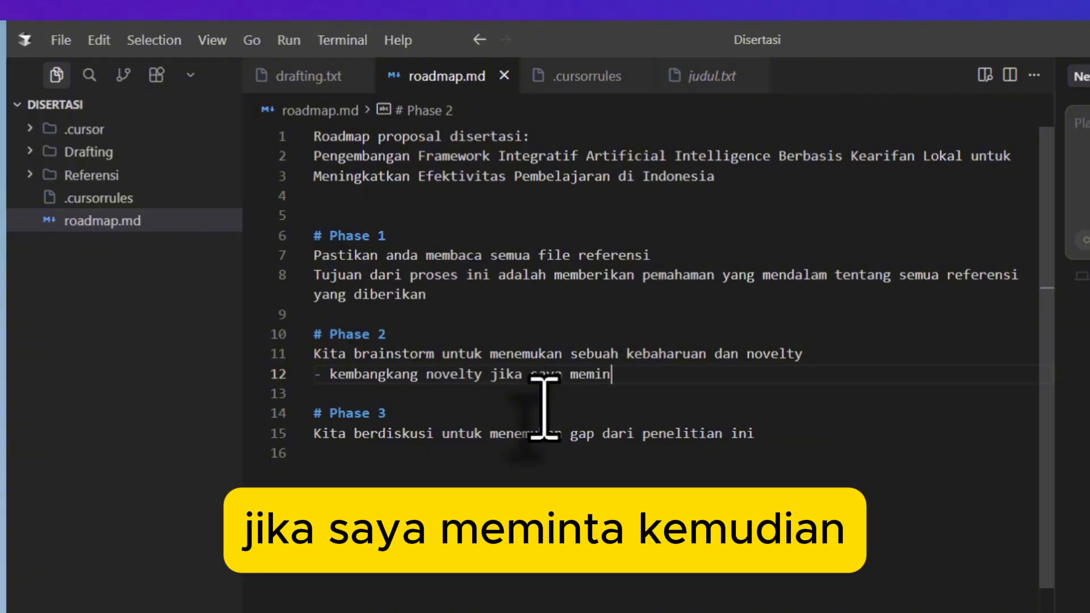
pyautogui.write('ta')
# Step: Add a "# Phase 4" heading at the end of the roadmap with the line "Kita berdiskusi untuk membuat outline"
pyautogui.hotkey('ctrl', 'End')
pyautogui.press('Return')
pyautogui.write('#')
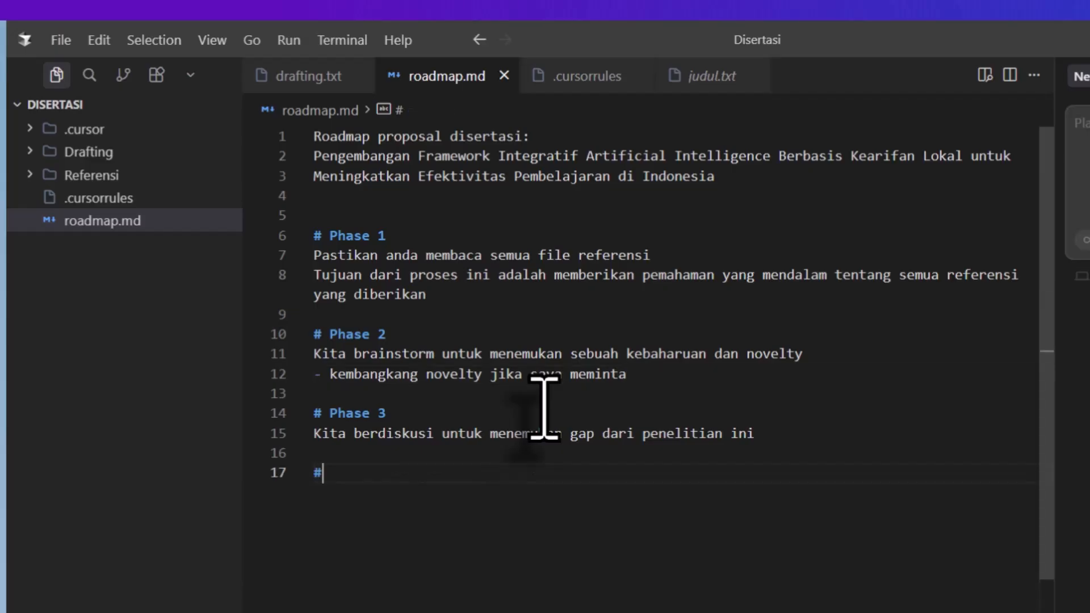
pyautogui.write(' Phase 4')
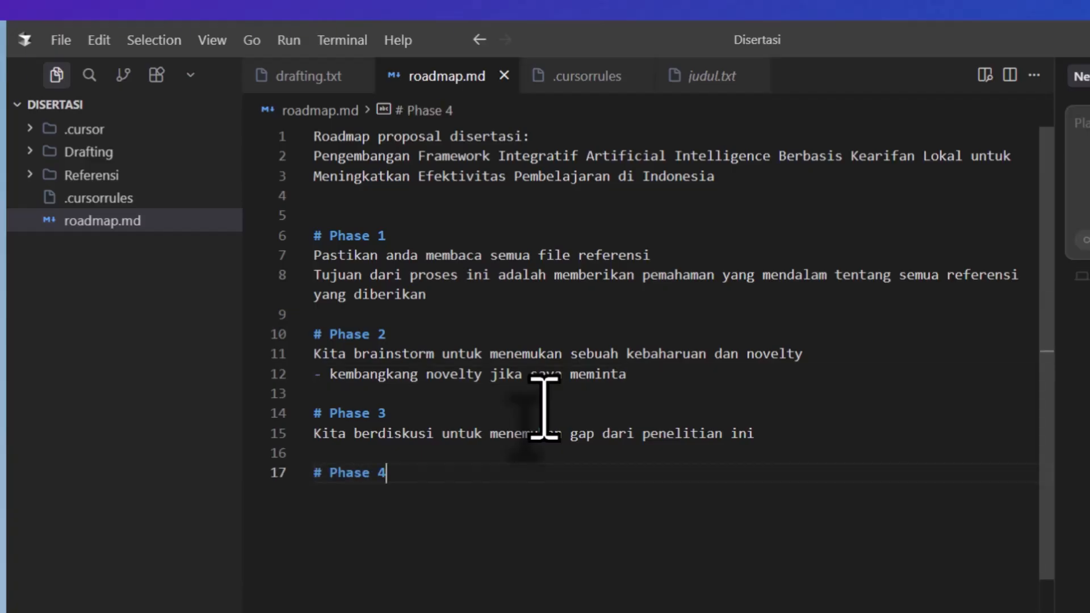
pyautogui.press('Return')
pyautogui.write('Kita')
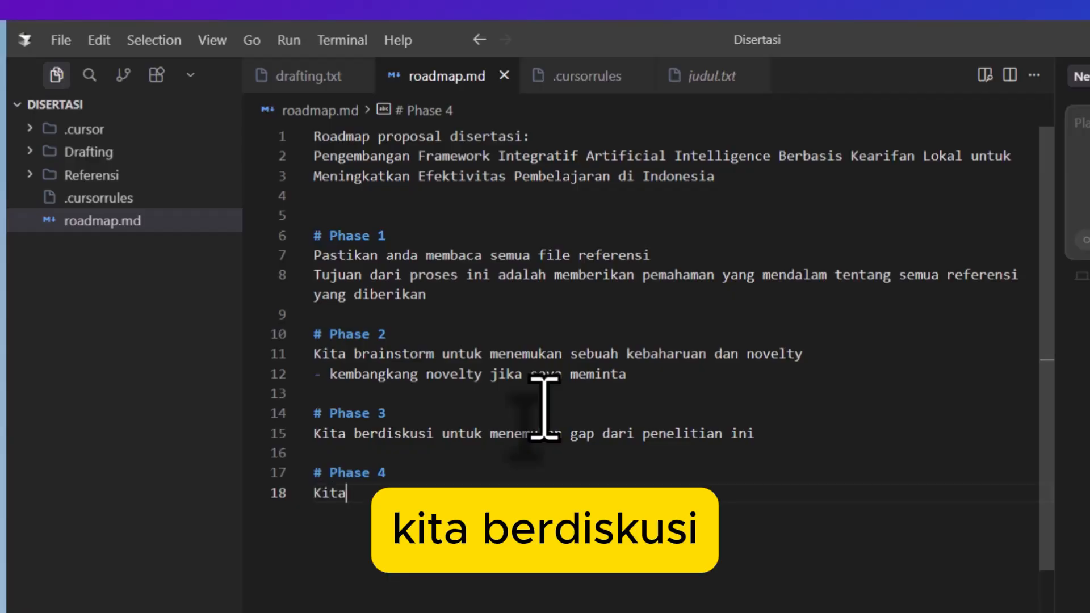
pyautogui.write(' berd')
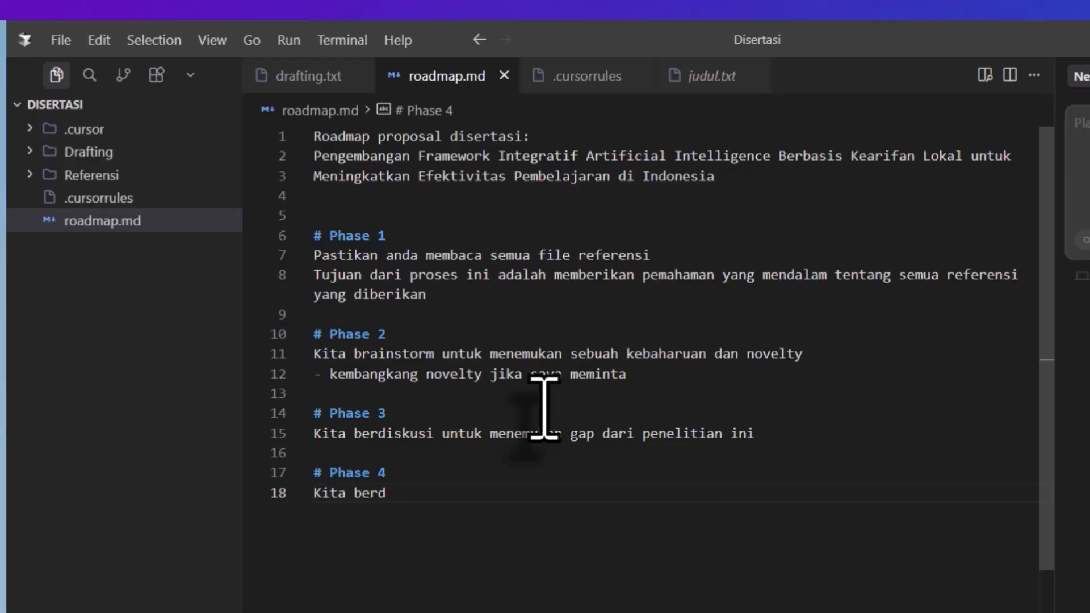
pyautogui.write('iskusi untuk membuat')
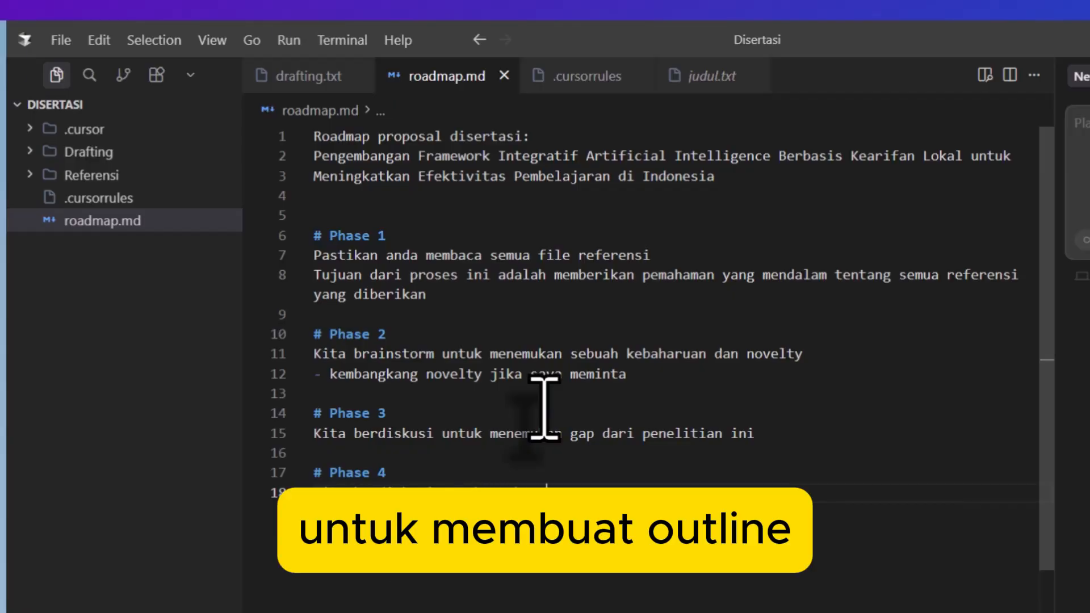
pyautogui.write(' outline')
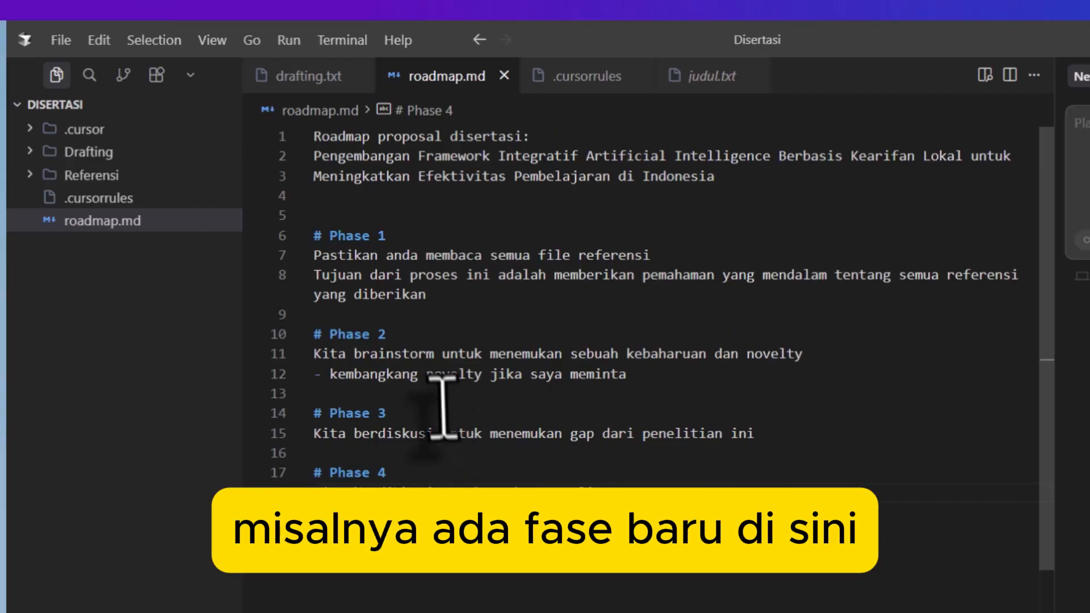
# Step: Expand the Referensi folder and open jurnal1.txt
pyautogui.click(413, 312)
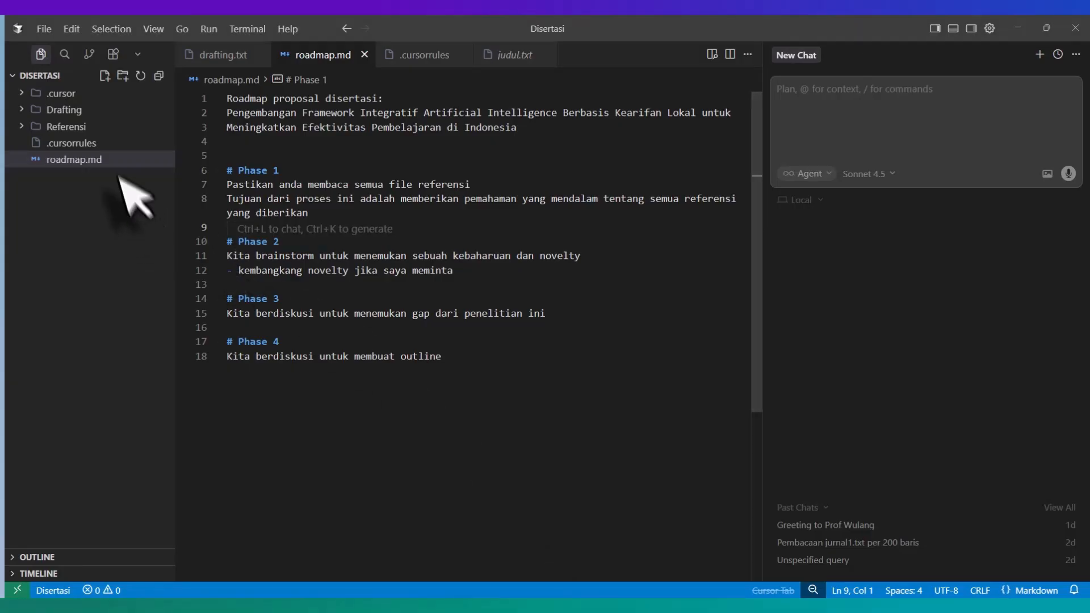
pyautogui.click(56, 126)
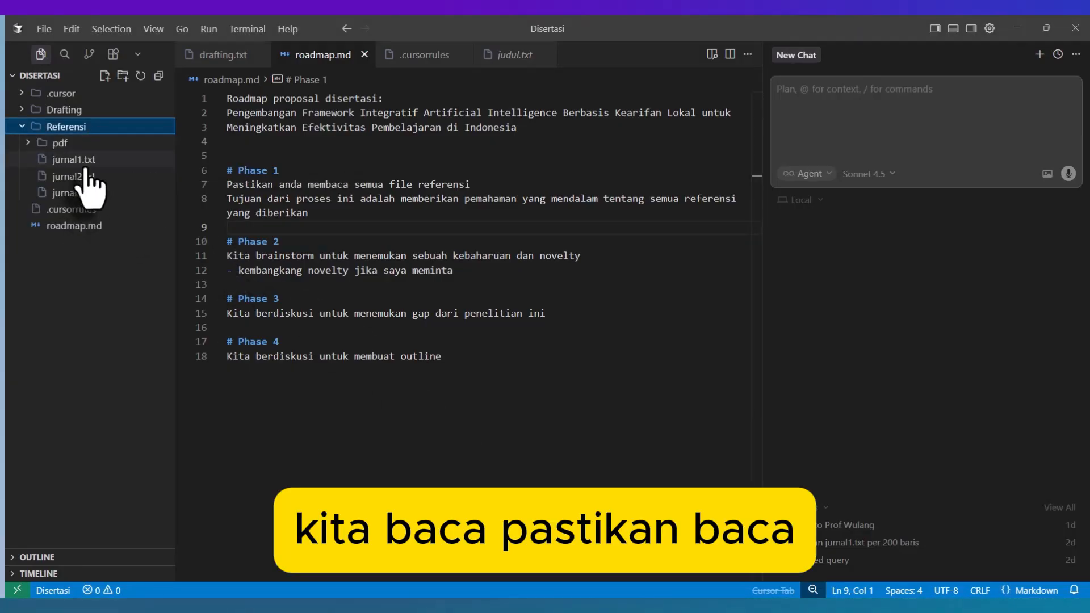
pyautogui.click(87, 165)
# Step: Write the chat prompt "baca per 200 baris sampai baris akhir" without sending it, and attach jurnal1.txt as context
pyautogui.click(899, 124)
pyautogui.write('baca ')
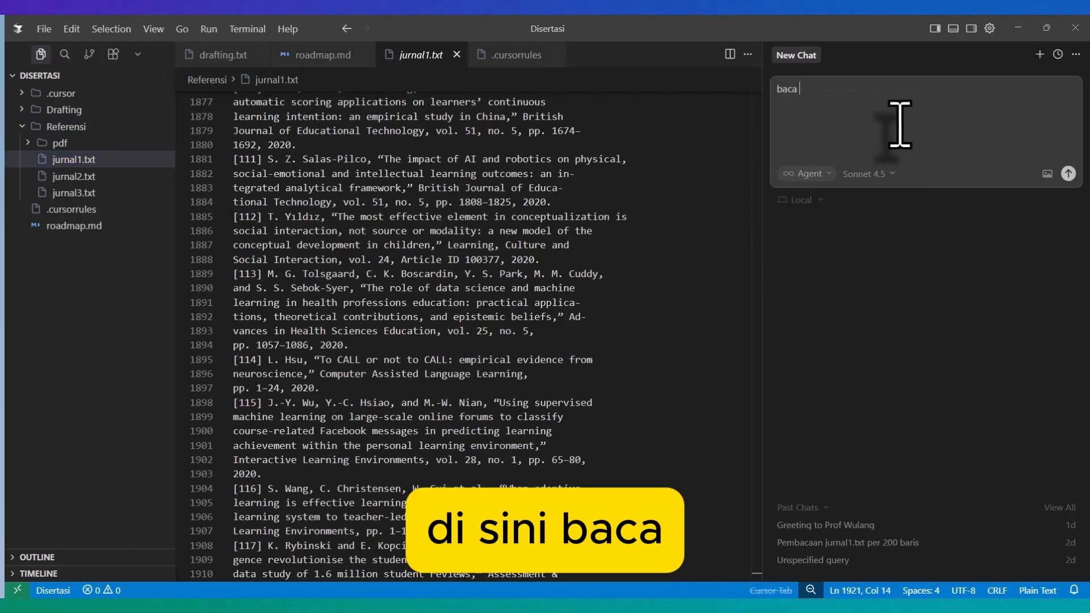
pyautogui.write('per 20')
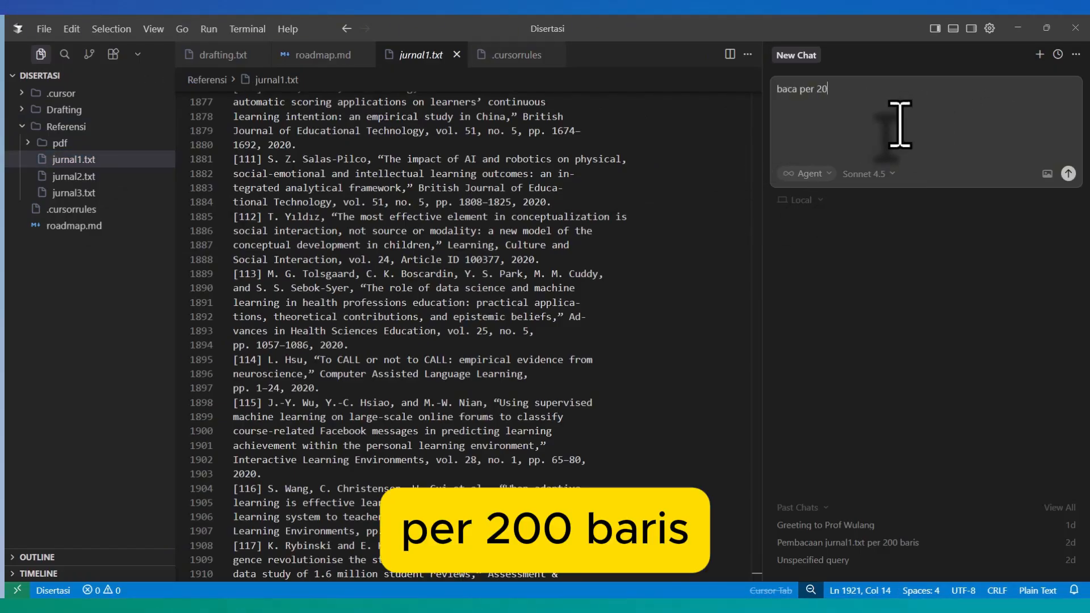
pyautogui.write('sampai bar')
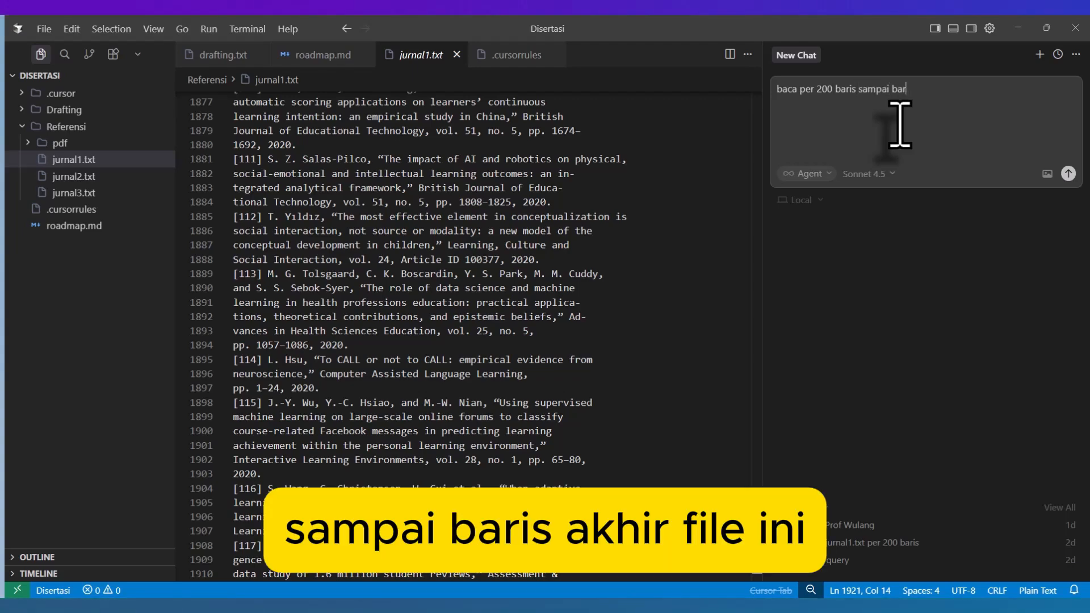
pyautogui.write('is akhir')
pyautogui.moveTo(136, 160); pyautogui.dragTo(853, 149)
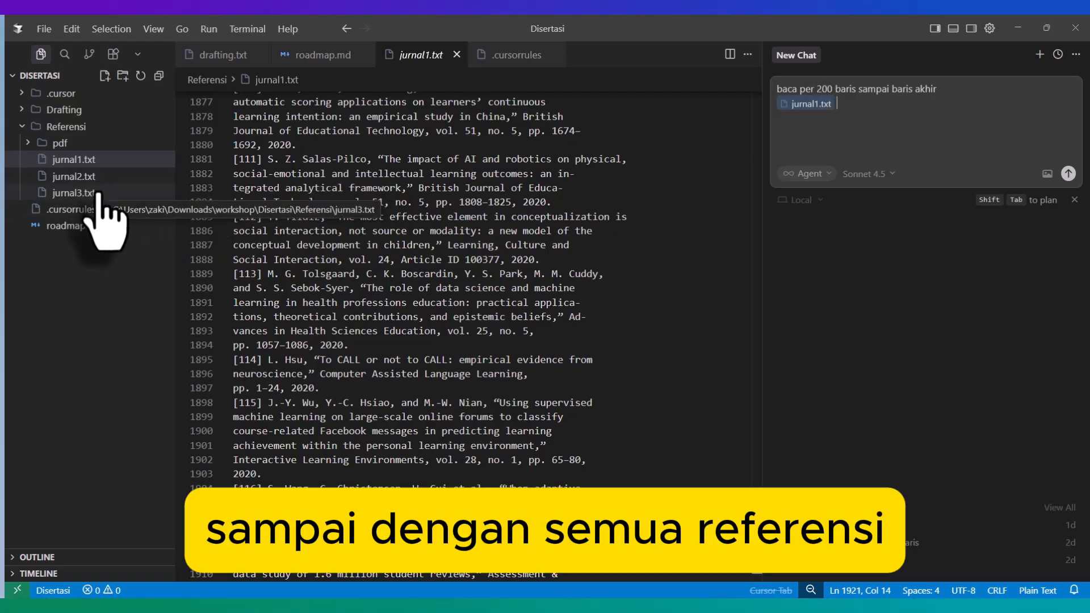
pyautogui.click(829, 147)
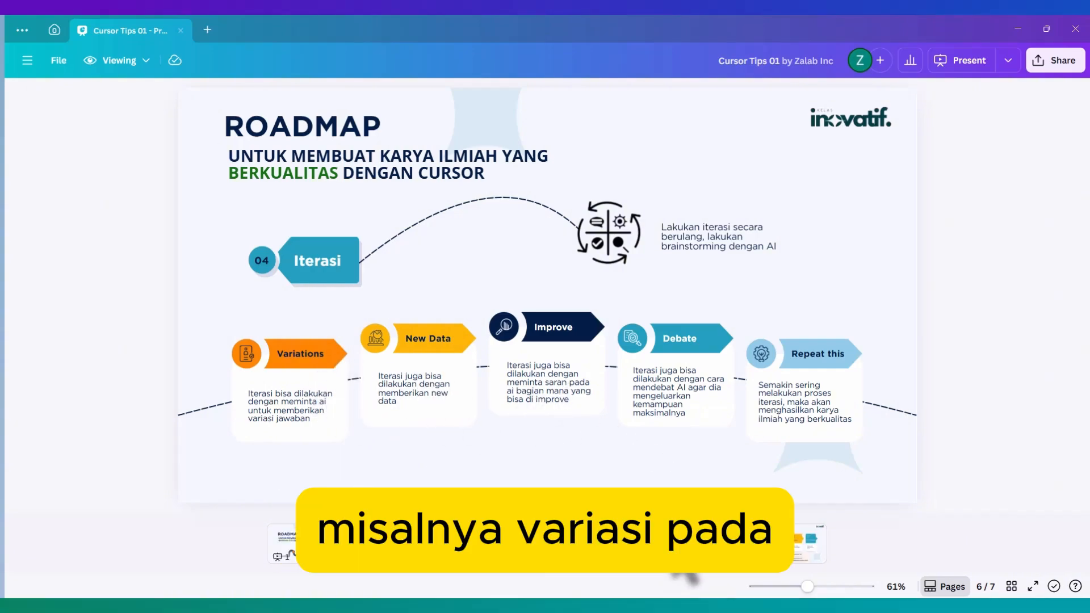
# Step: Back in Cursor, request an inline AI edit of title 1 in judul.txt with "saya suka judul ini, tolong buat 5 variasi" and keep the result
pyautogui.click(598, 605)
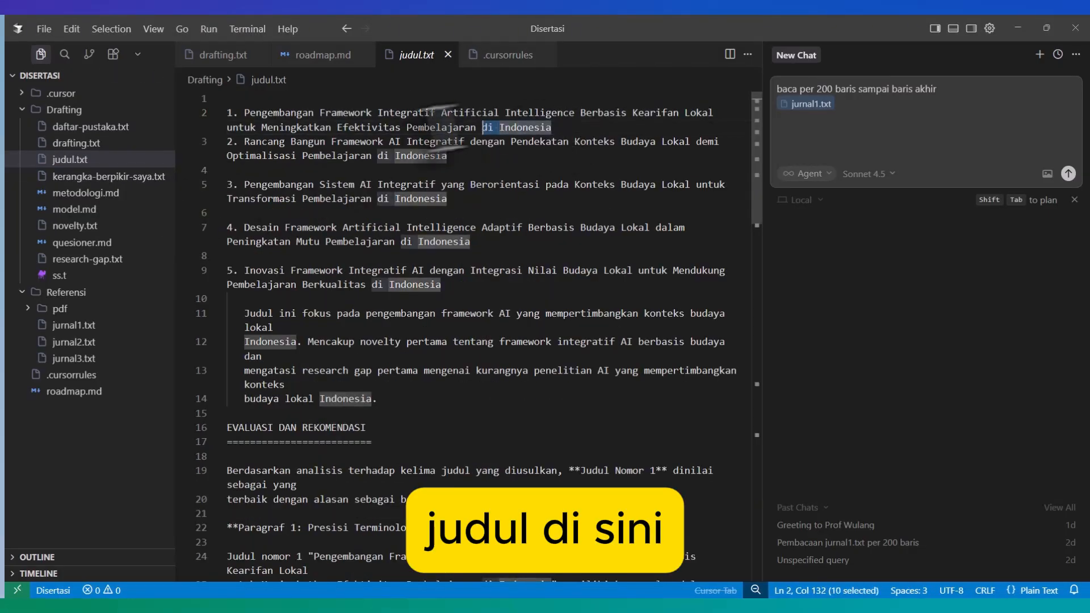
pyautogui.moveTo(551, 127); pyautogui.dragTo(215, 113)
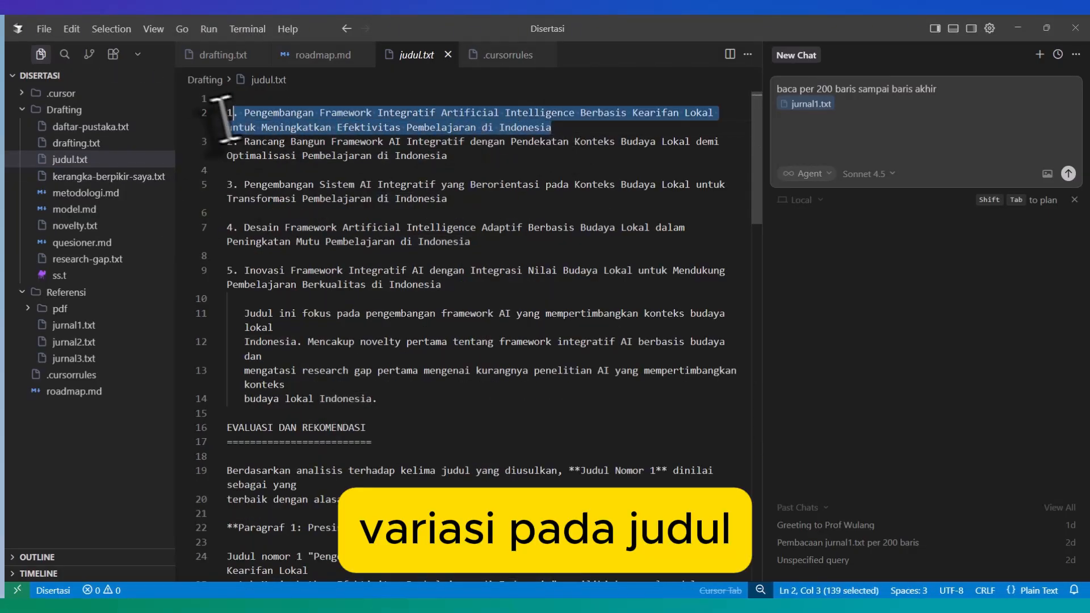
pyautogui.hotkey('ctrl', 'k')
pyautogui.write('saya ')
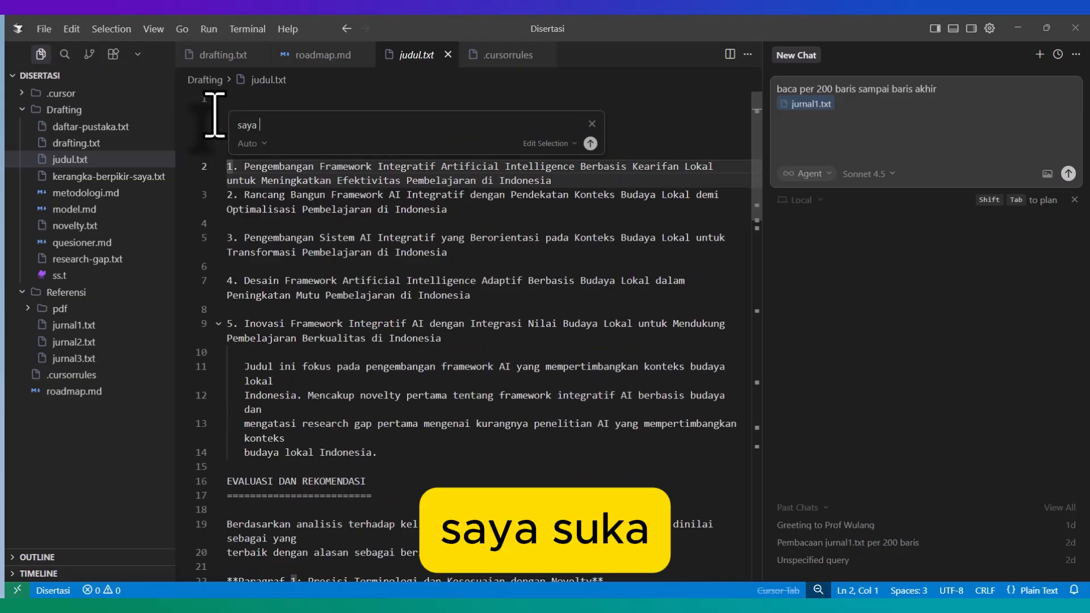
pyautogui.write('sukajudul ')
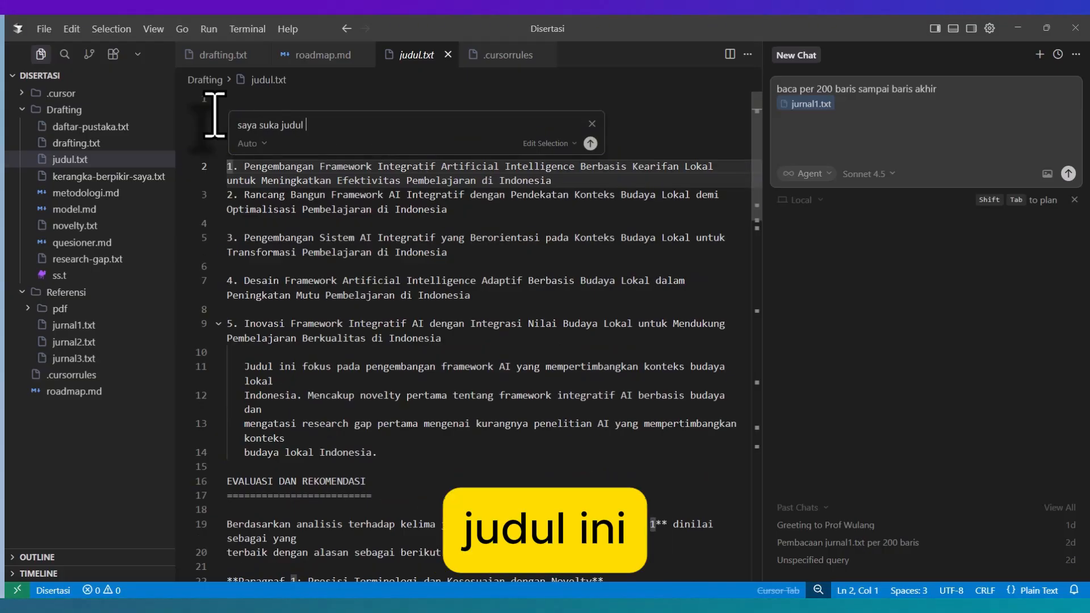
pyautogui.write('ini, tolong k')
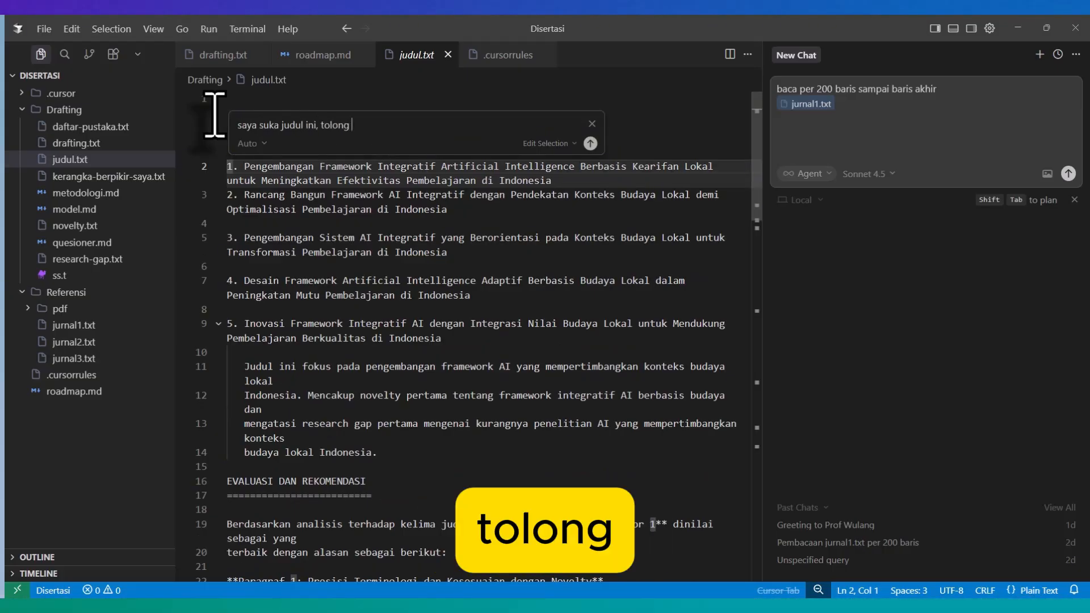
pyautogui.press('BackSpace')
pyautogui.write('buat 5')
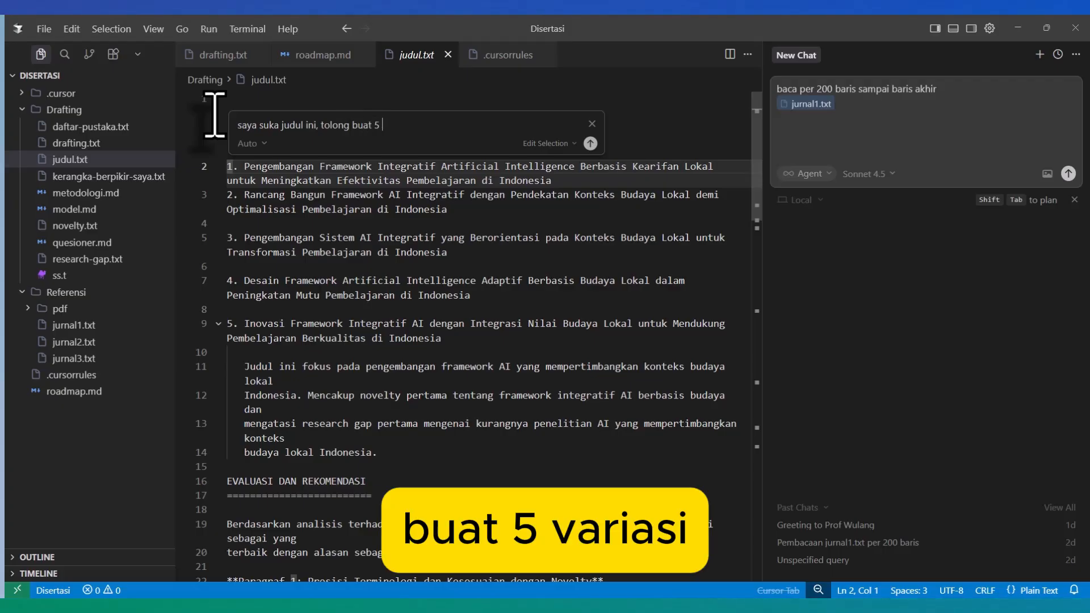
pyautogui.write(' variasi')
pyautogui.press('Return')
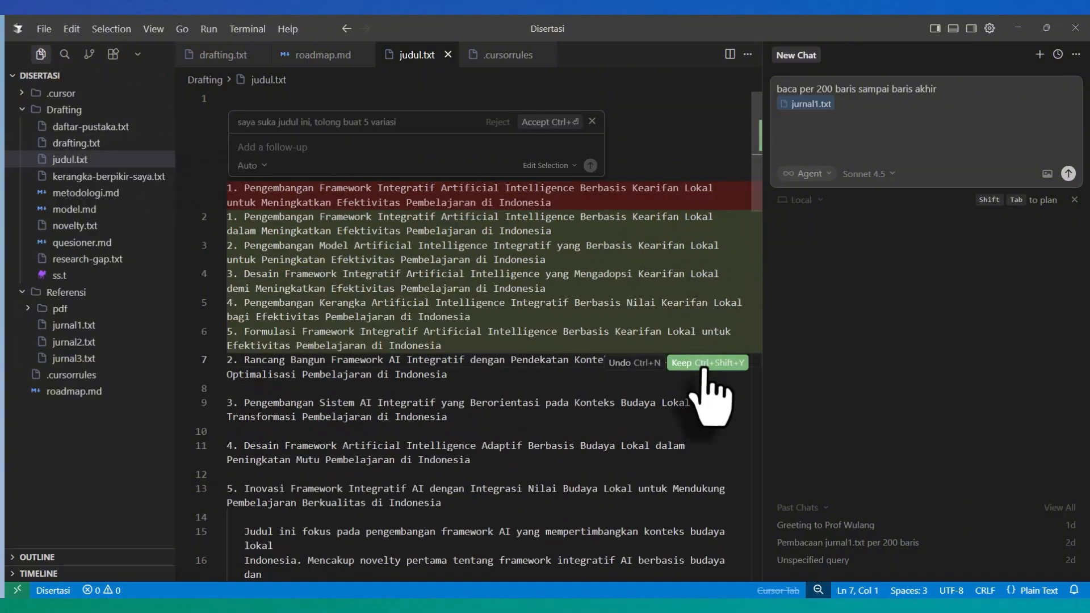
pyautogui.click(705, 364)
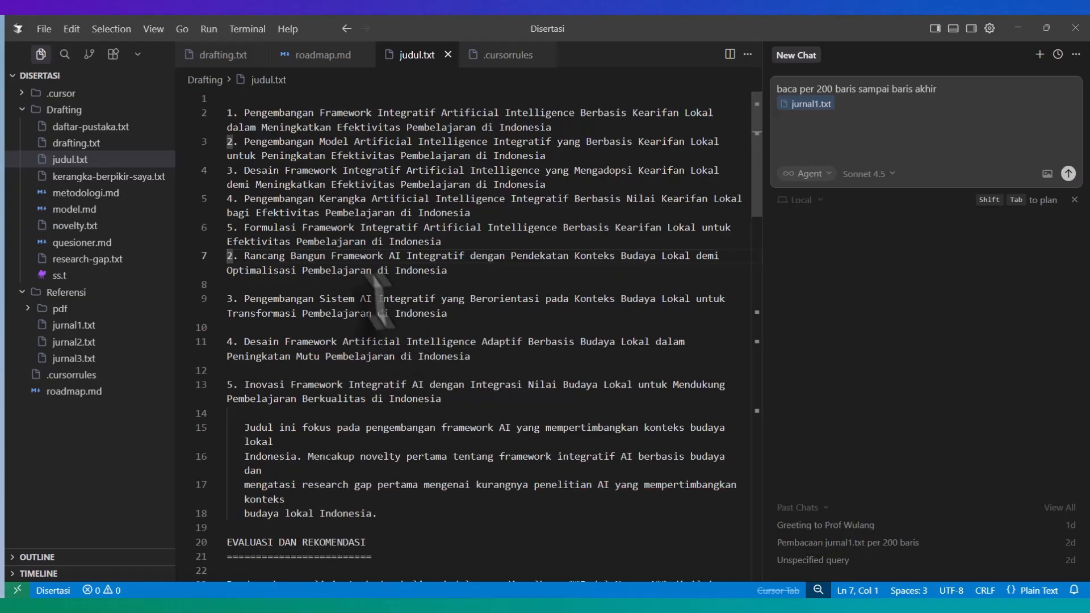
# Step: Open drafting.txt and add the section 1.1 heading with its first paragraph (lines 11-13) to the chat as context
pyautogui.click(76, 143)
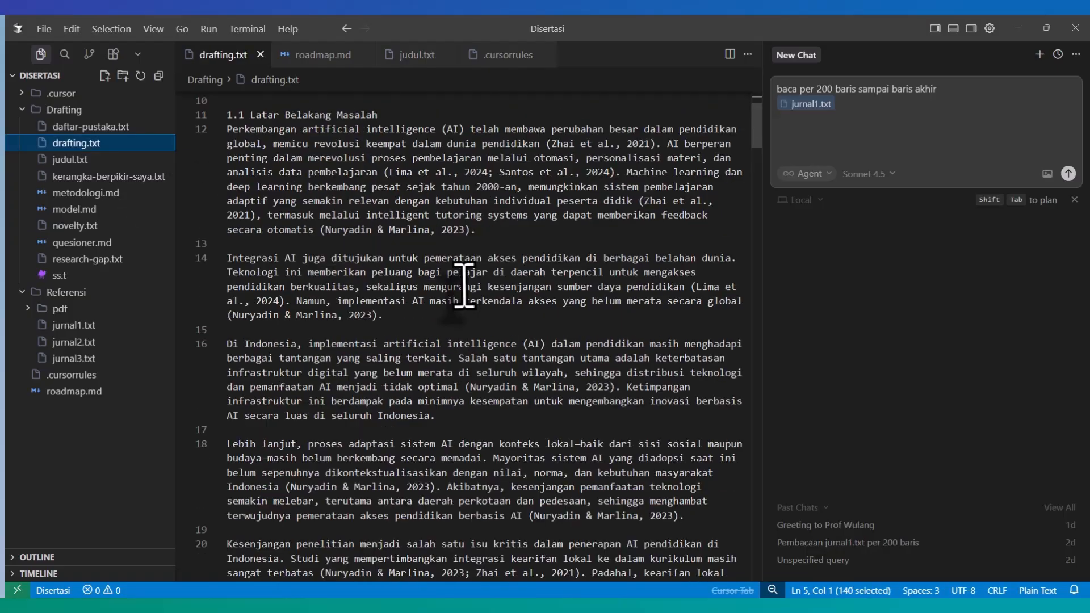
pyautogui.scroll(2, 465, 286)
pyautogui.scroll(1, 464, 286)
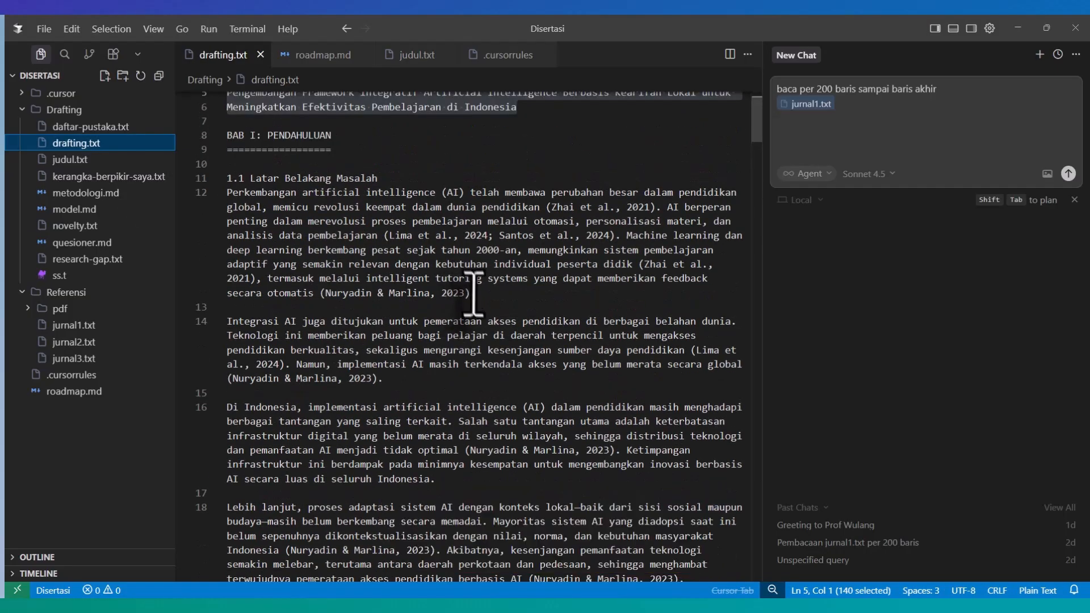
pyautogui.moveTo(481, 307); pyautogui.dragTo(227, 177)
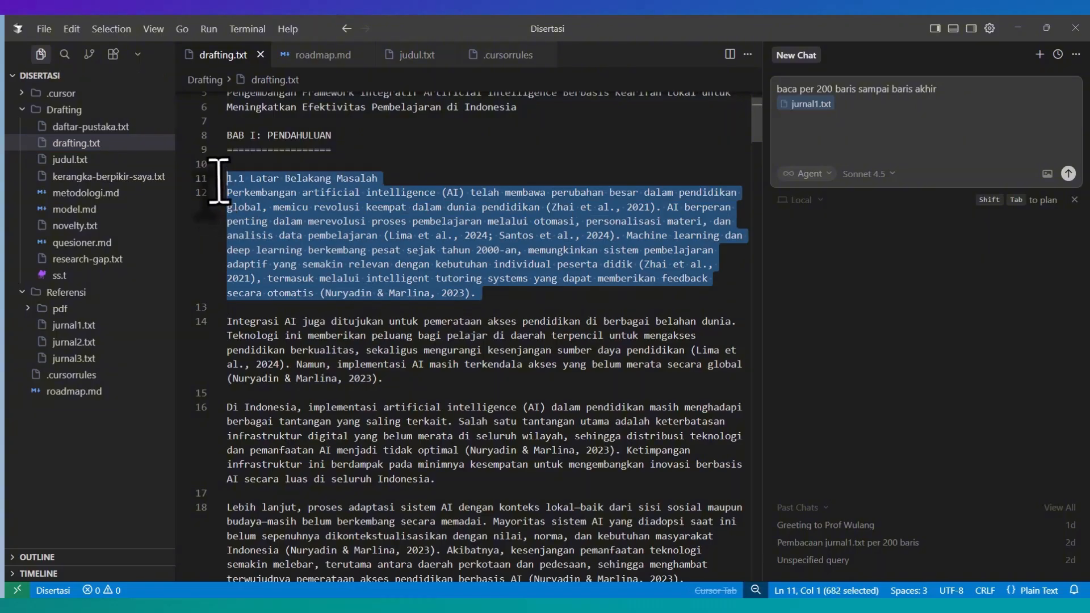
pyautogui.click(435, 163)
# Step: Write the chat prompt "saya mempunyai data tambahan yaitu", attach kerangka-berpikir-saya.txt, and continue with "tolong pikirkan kembali paragraf ini", without sending
pyautogui.write('saya ')
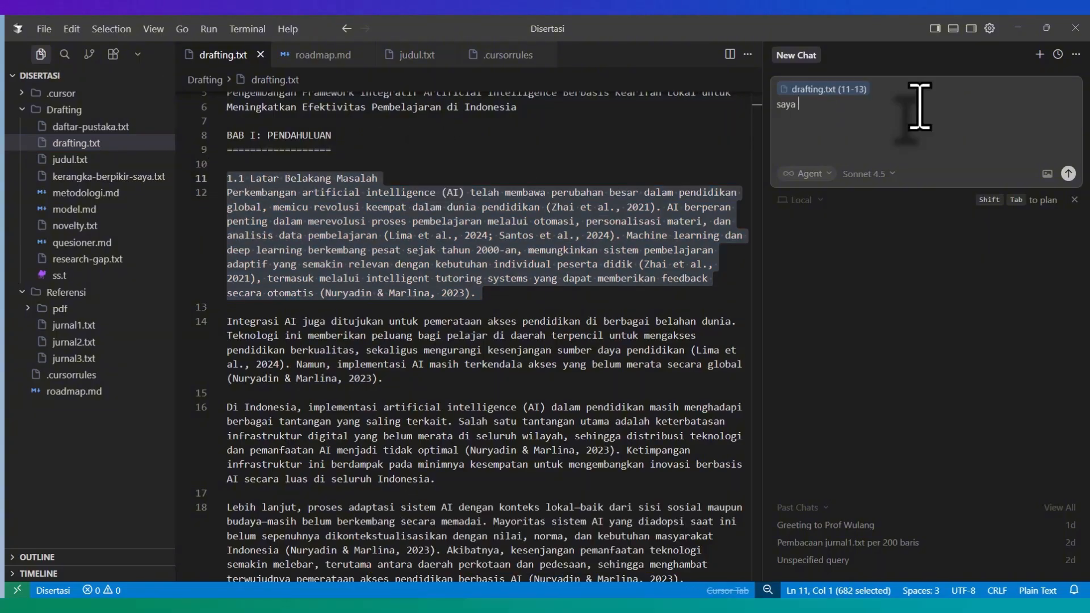
pyautogui.write('mempunyai data tamb')
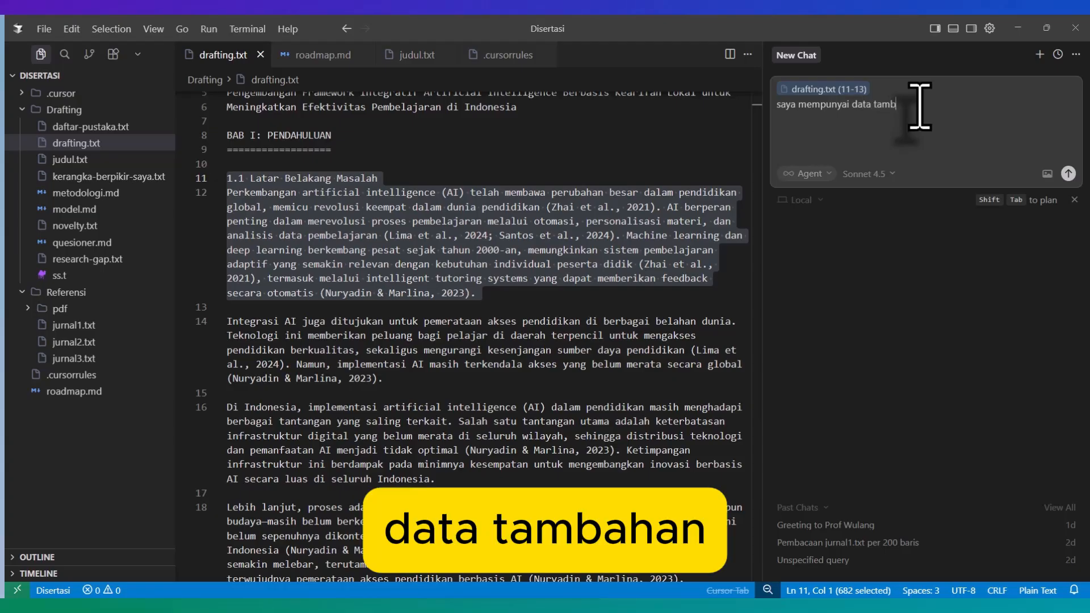
pyautogui.write('ahan yait')
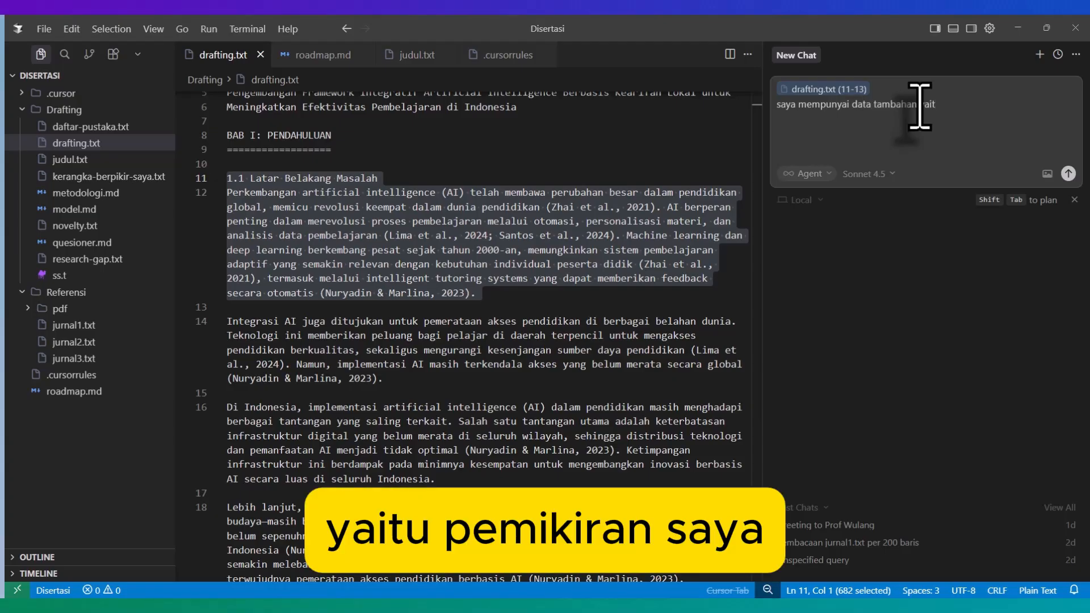
pyautogui.write('u')
pyautogui.moveTo(117, 176); pyautogui.dragTo(919, 151)
pyautogui.write('tolong ')
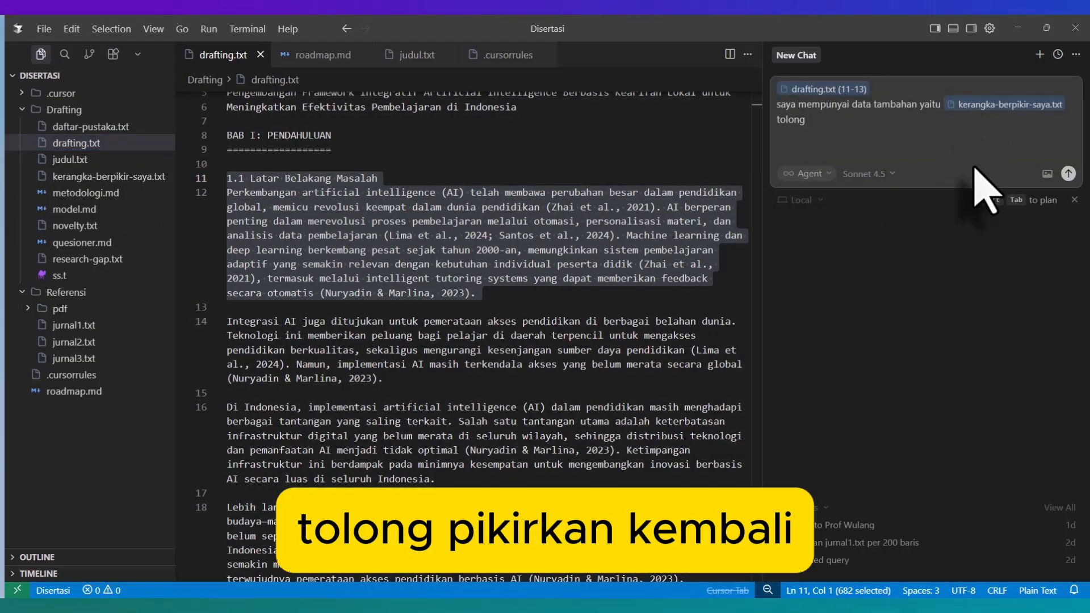
pyautogui.write('pikirkan kembali paragra')
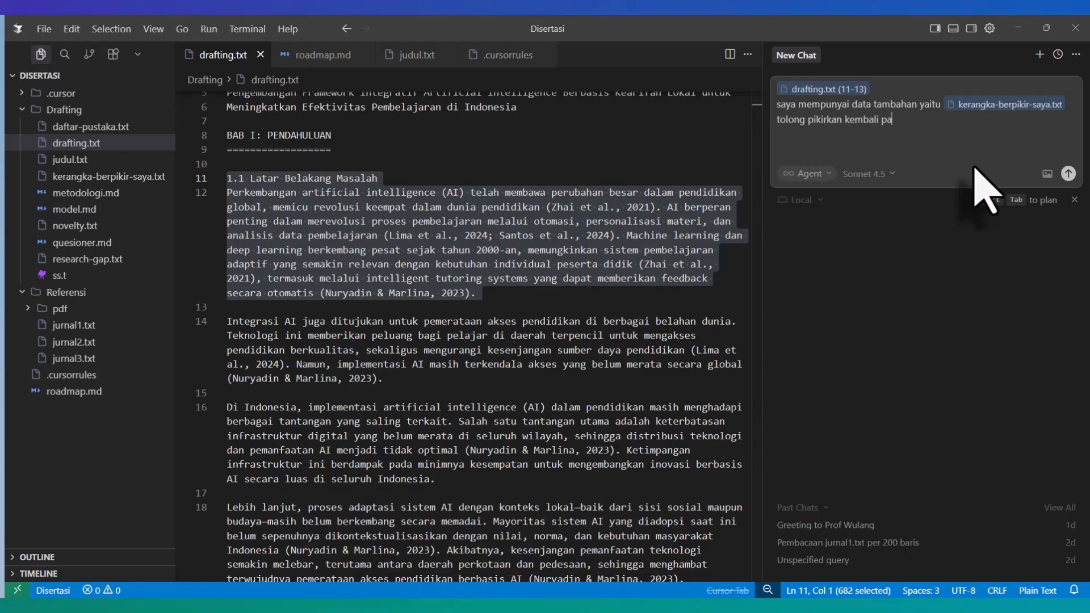
pyautogui.write('f ini')
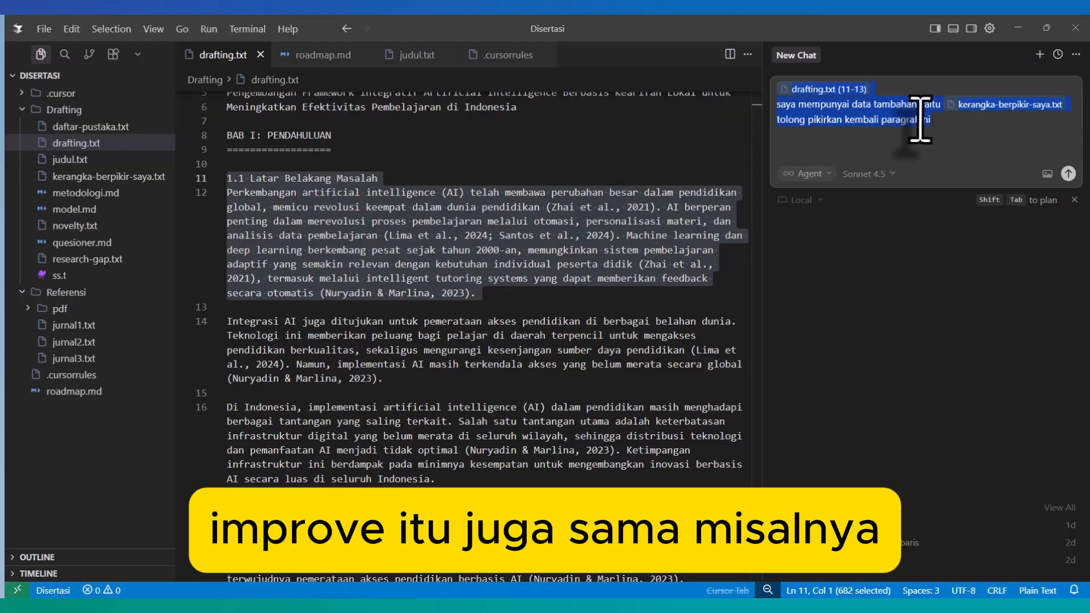
# Step: Replace the chat draft with the second and third paragraphs of section 1.1 (lines 14-16) as context
pyautogui.scroll(-3, 377, 266)
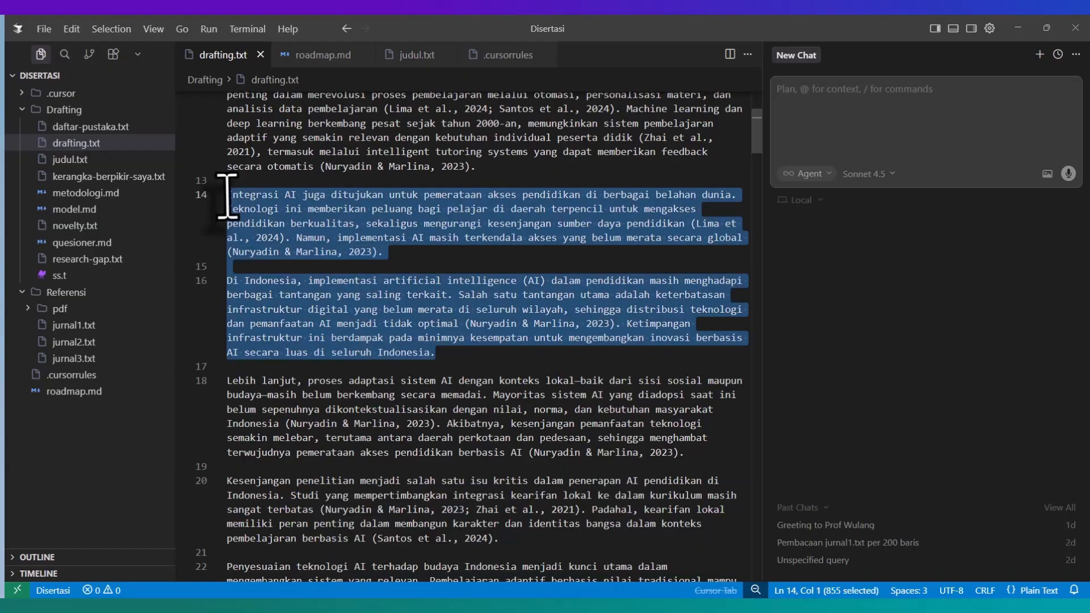
pyautogui.moveTo(435, 352); pyautogui.dragTo(228, 195)
pyautogui.scroll(2, 453, 306)
pyautogui.hotkey('ctrl', 'l')
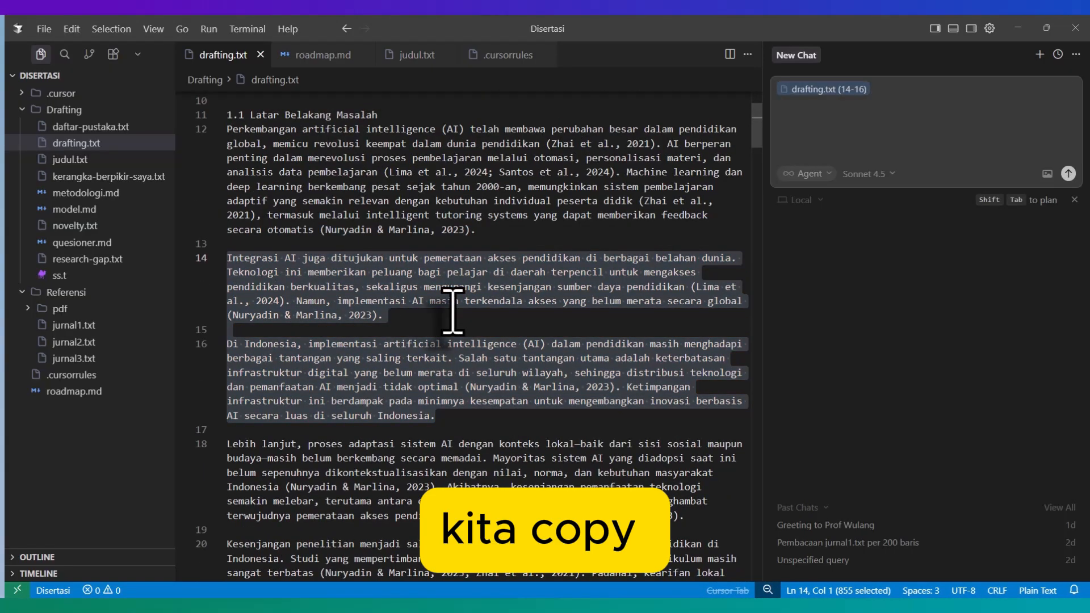
# Step: Write the chat prompt "pada paragraf ini sepertinya kurang berkesinambungan bagaimana pendapat anda, apa yang perlu di improve" without sending it
pyautogui.write('pada para')
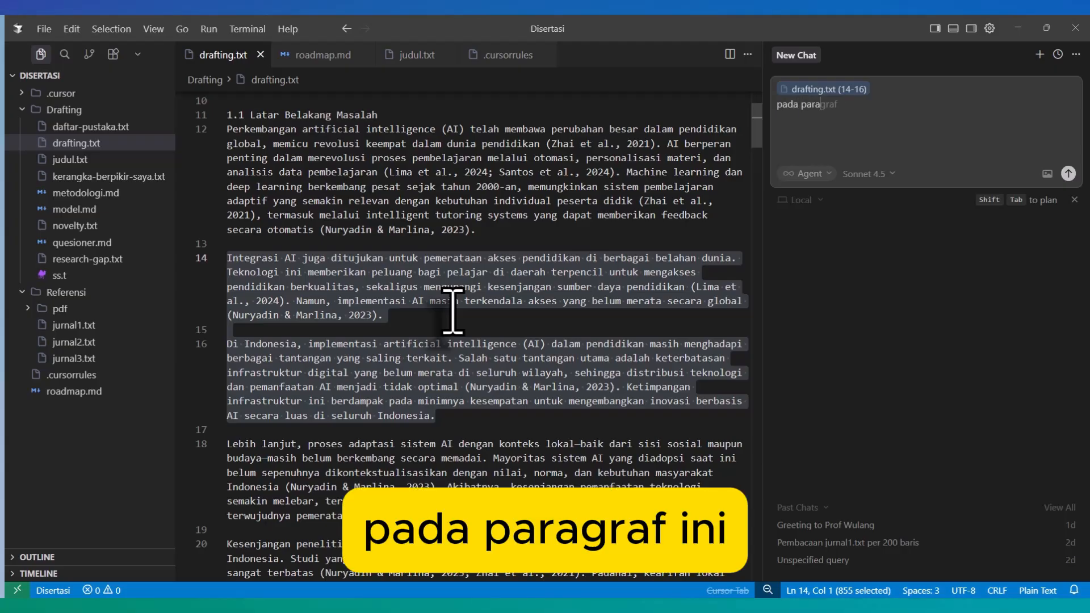
pyautogui.write('graf ini sep')
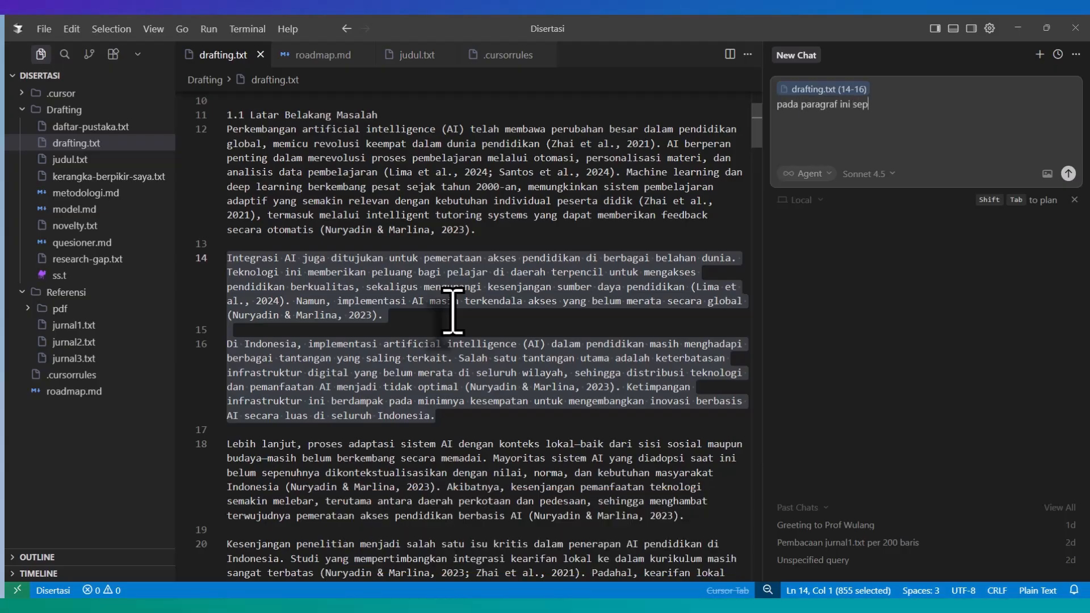
pyautogui.write('ertinya kurang ')
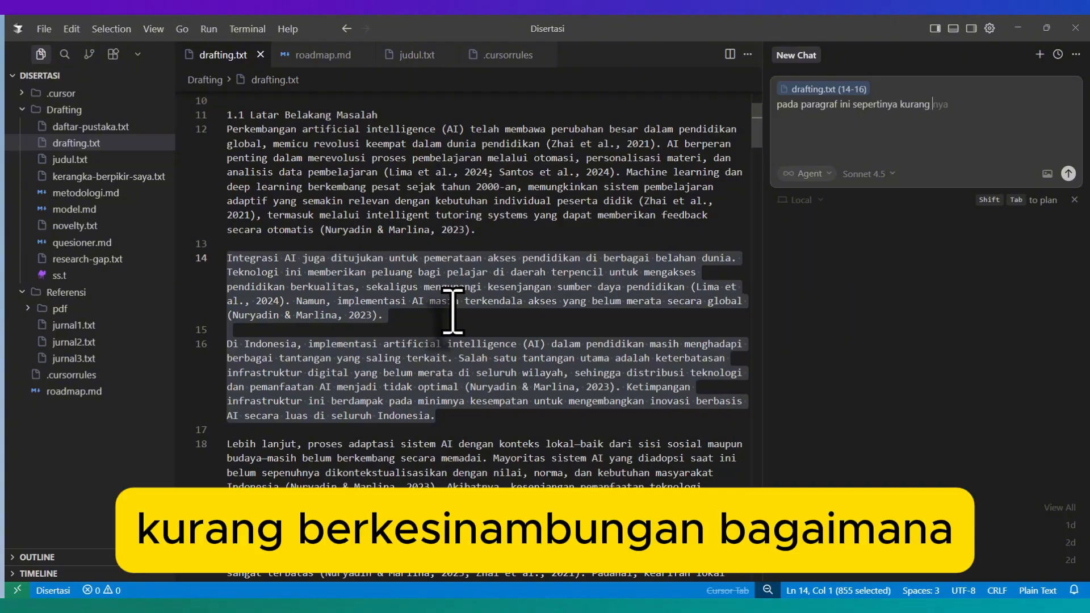
pyautogui.write('berkesinambungan bagaima')
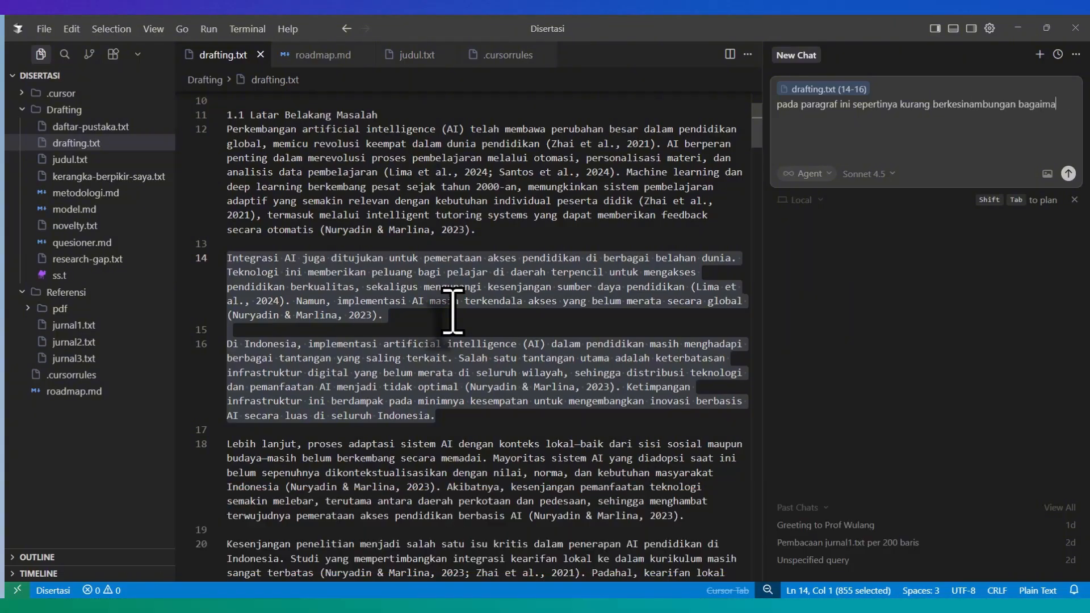
pyautogui.write('na pe')
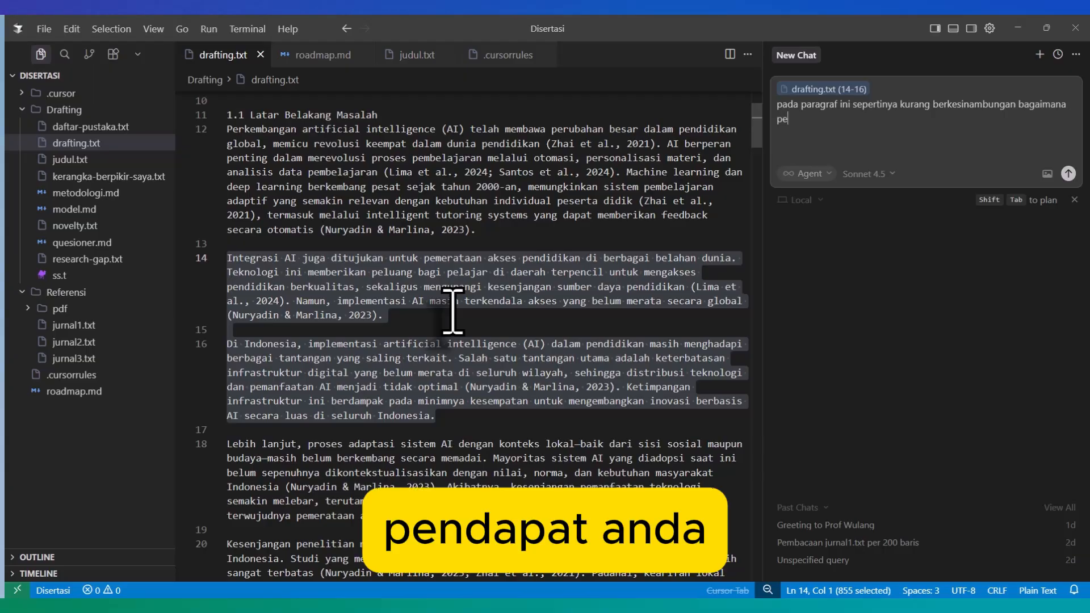
pyautogui.write('ndapat anda, apa yang')
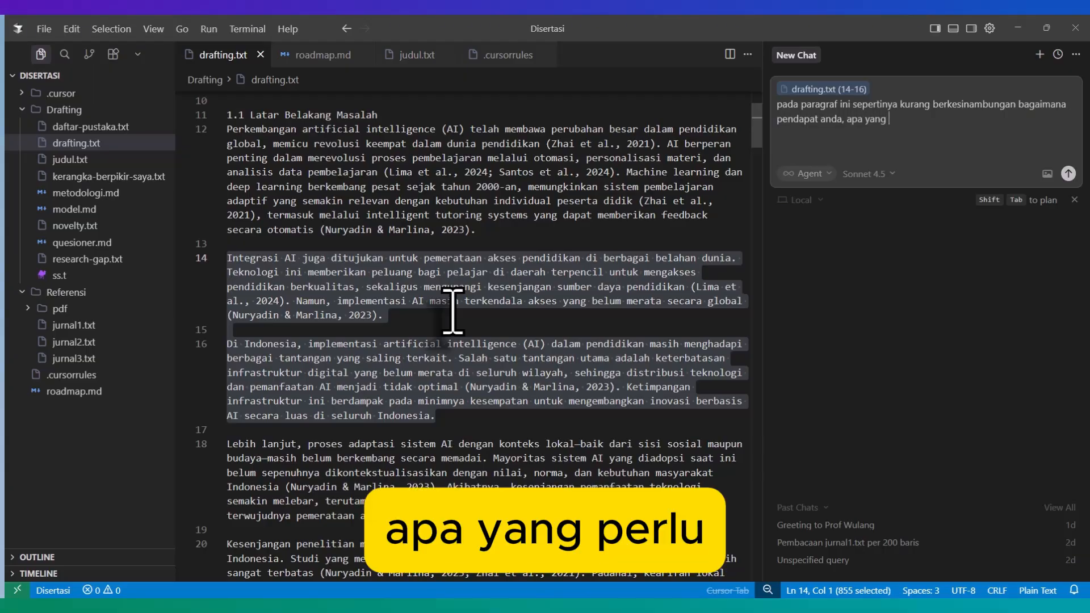
pyautogui.write(' perlu di ')
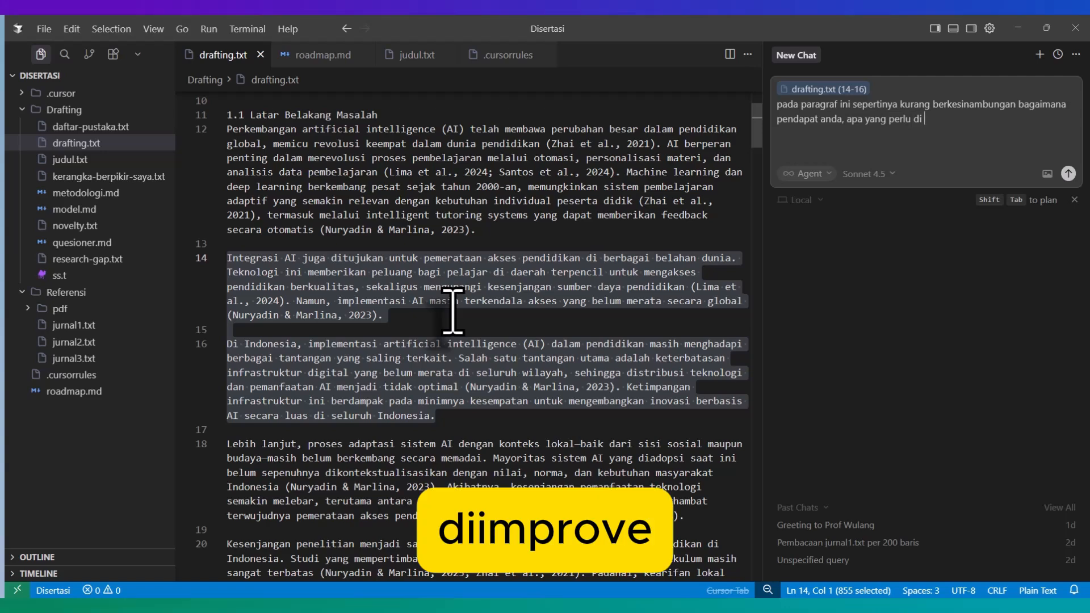
pyautogui.write('improve')
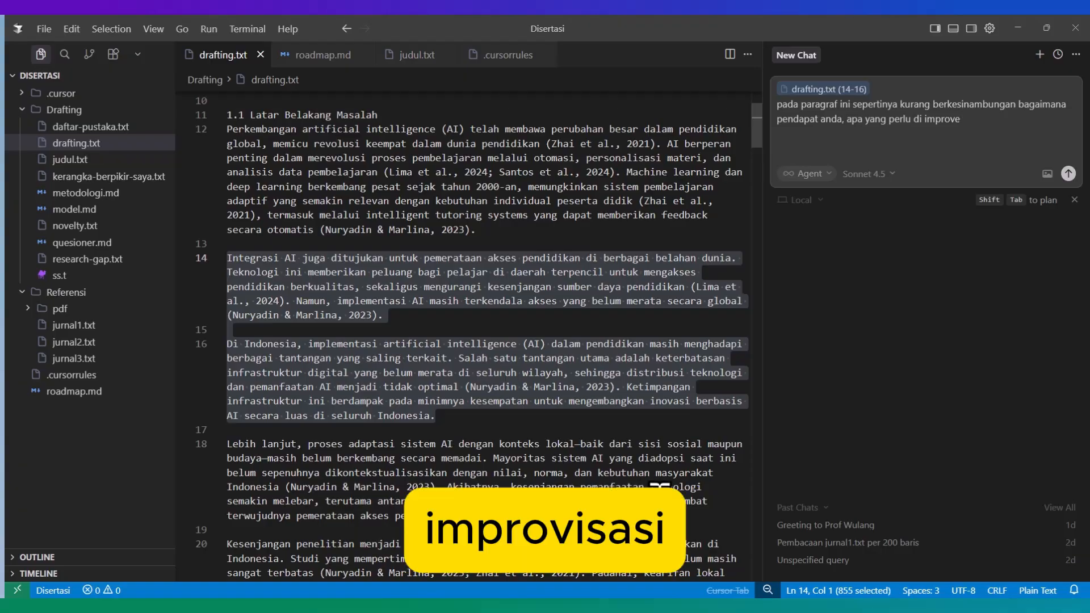
pyautogui.click(693, 604)
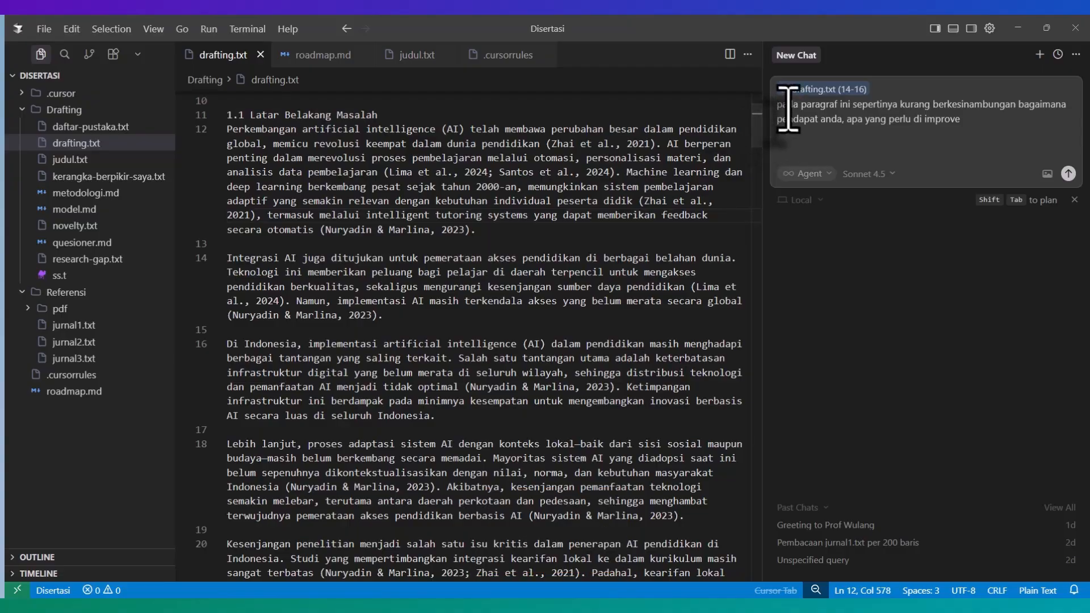
# Step: Replace the prompt text with "saya kurang setuju pada bagian ini, coba lakukan pemikiran mendalam , dan berikan pendapatmu, kita berdiskusi"
pyautogui.write('saya')
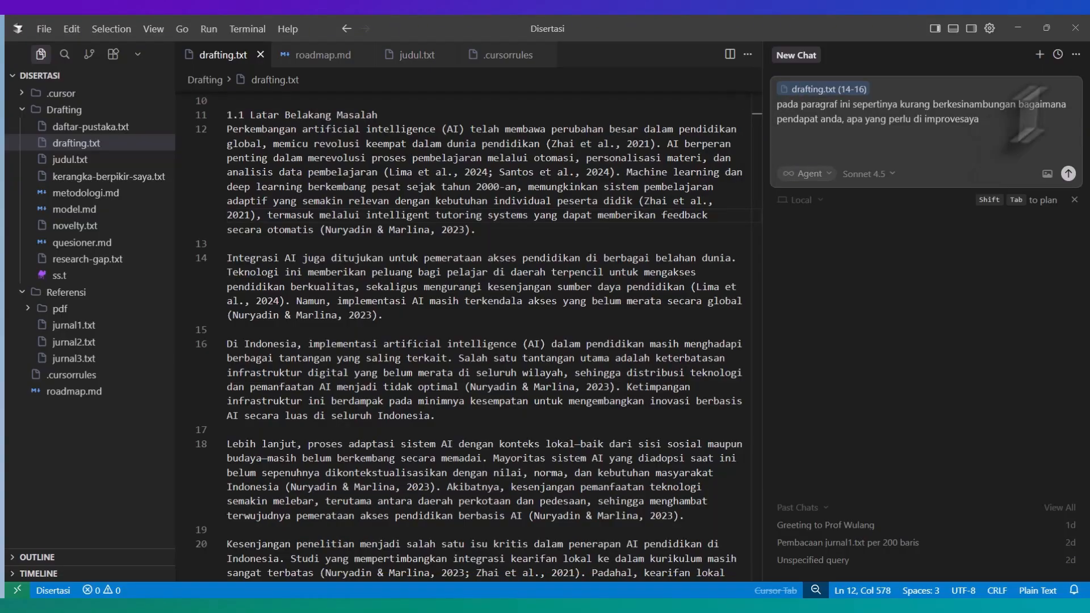
pyautogui.hotkey('ctrl', 'a')
pyautogui.write('saya kuranh')
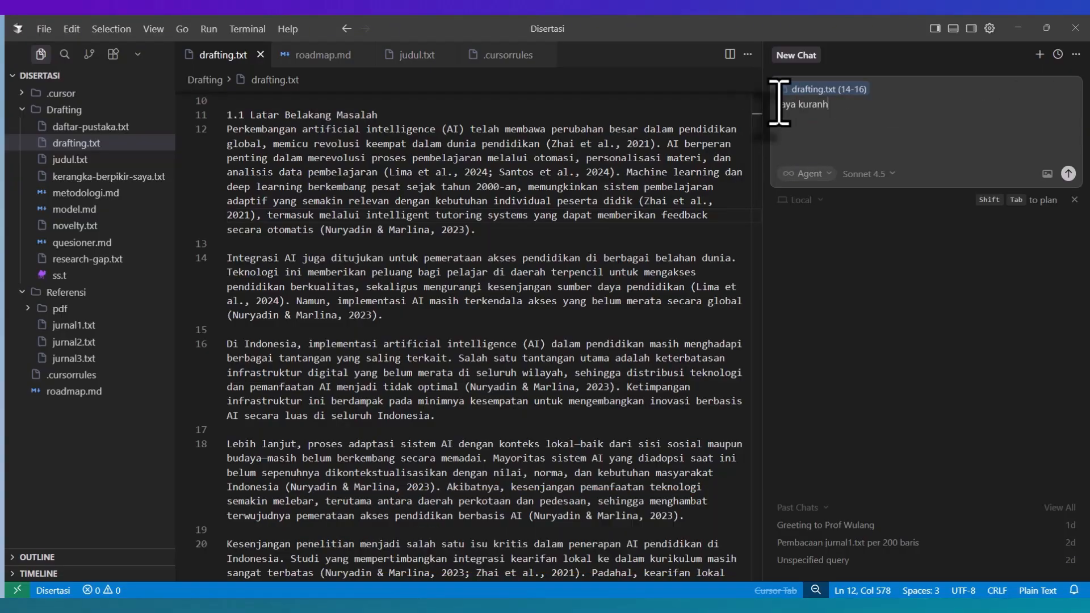
pyautogui.press('BackSpace')
pyautogui.write('g set')
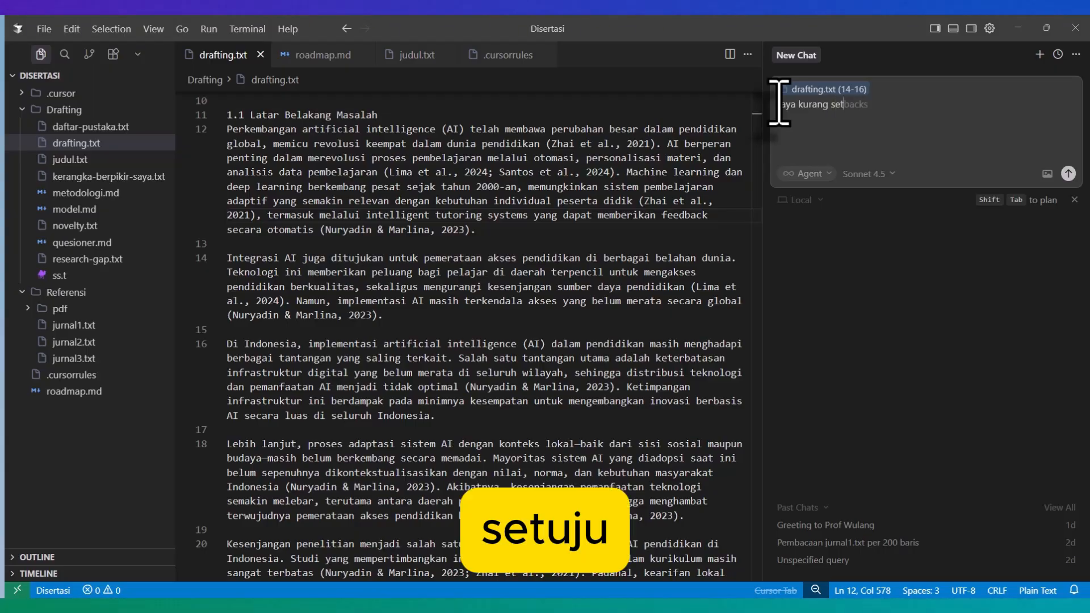
pyautogui.write('uju pada ')
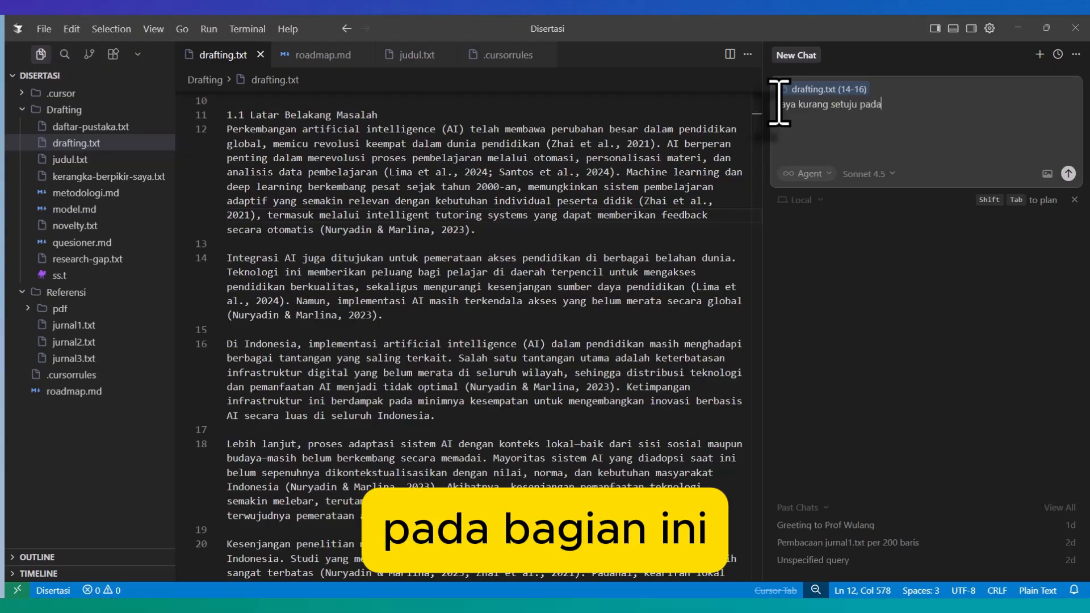
pyautogui.write('bagian ini, coba laku')
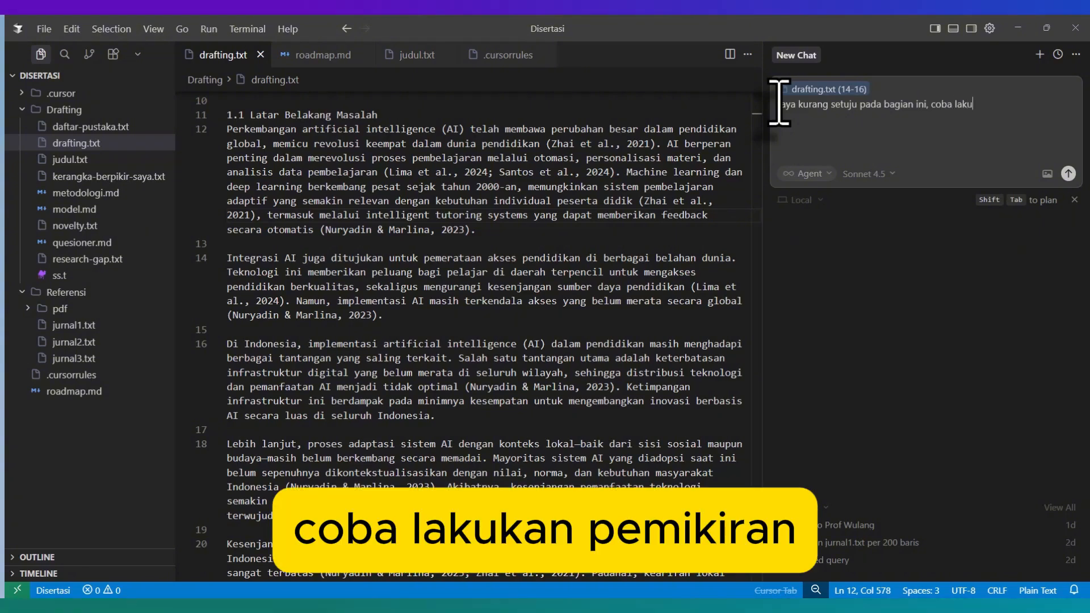
pyautogui.write('kan pemikiran')
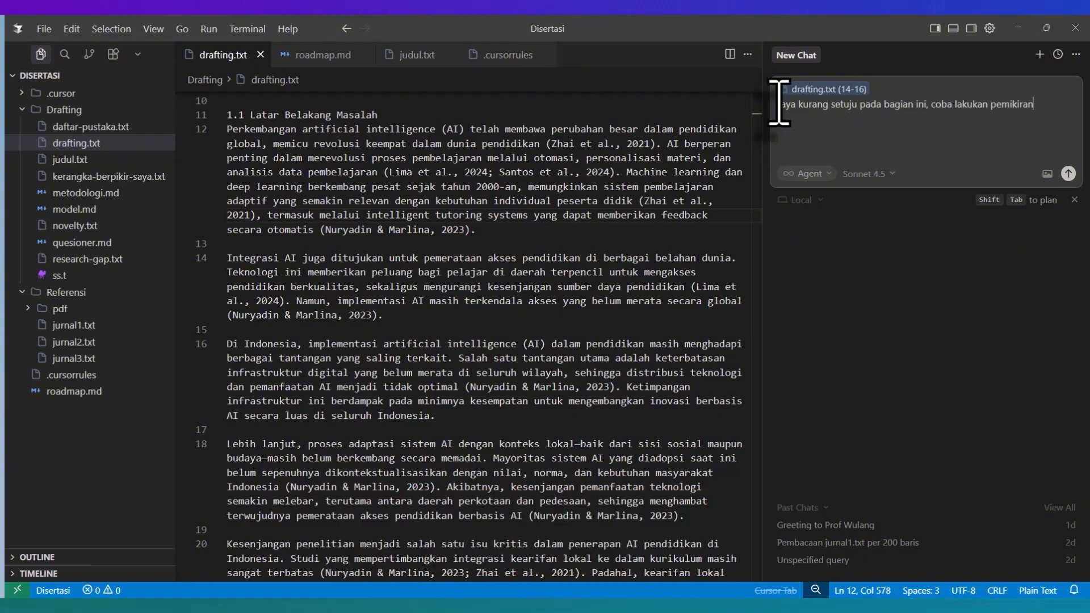
pyautogui.write(' mendalam')
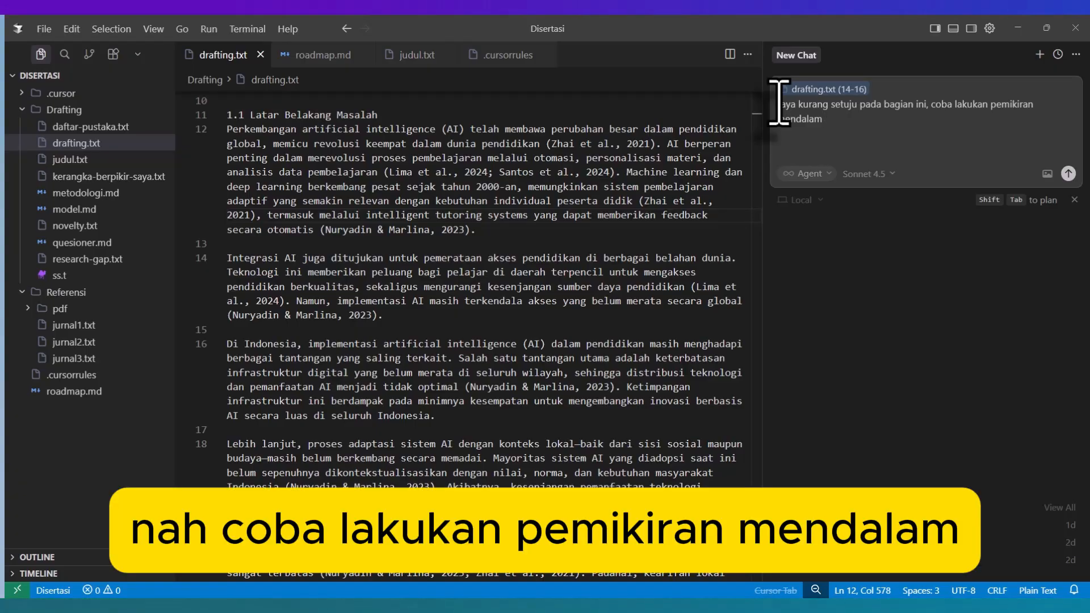
pyautogui.write(', dan b')
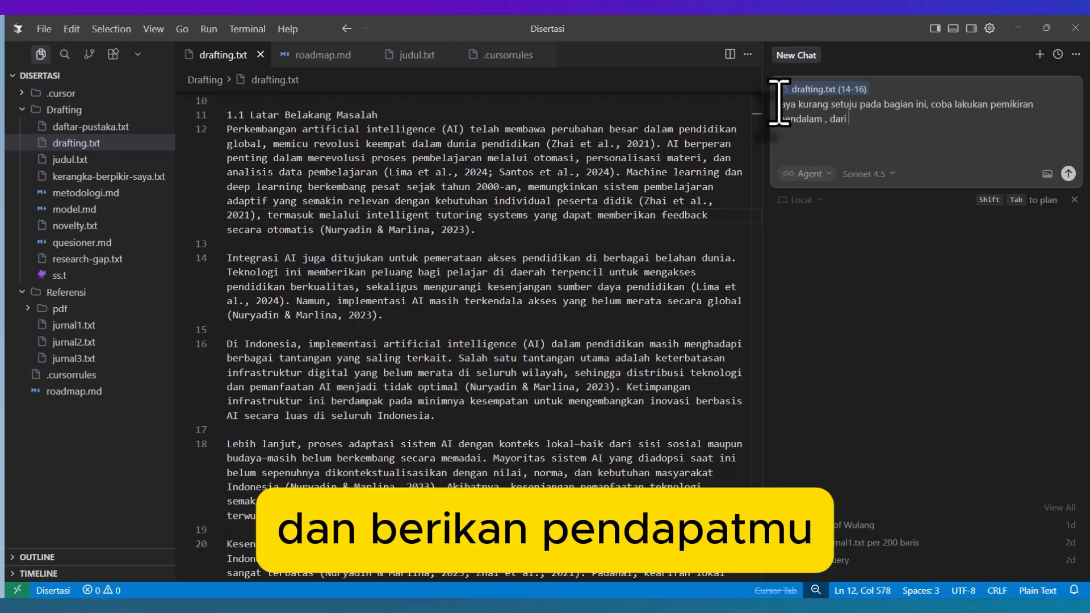
pyautogui.write('erikan pen')
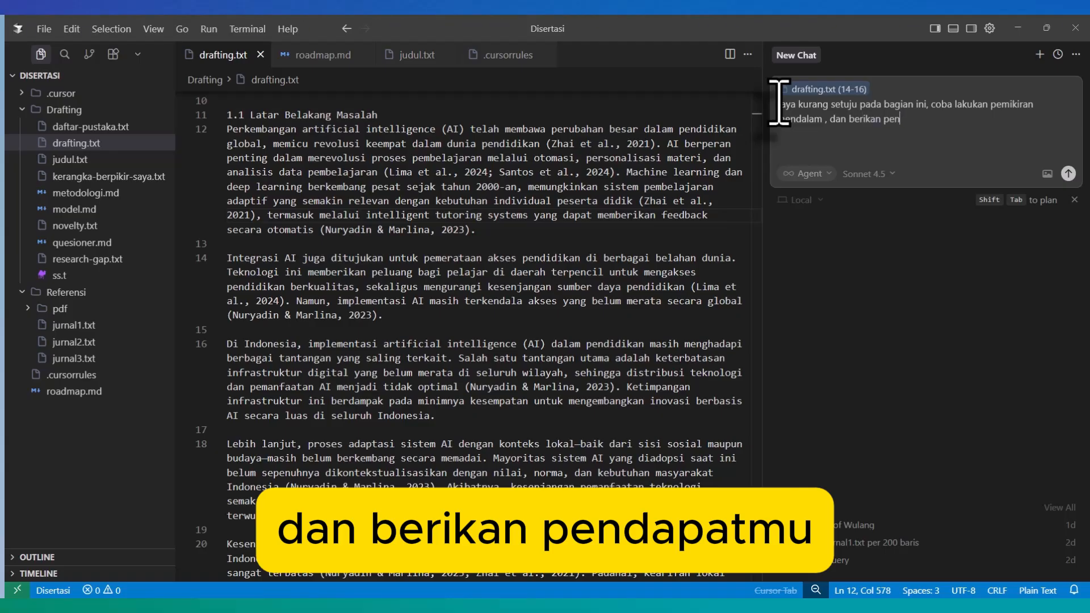
pyautogui.write('dapatmu, kita ber')
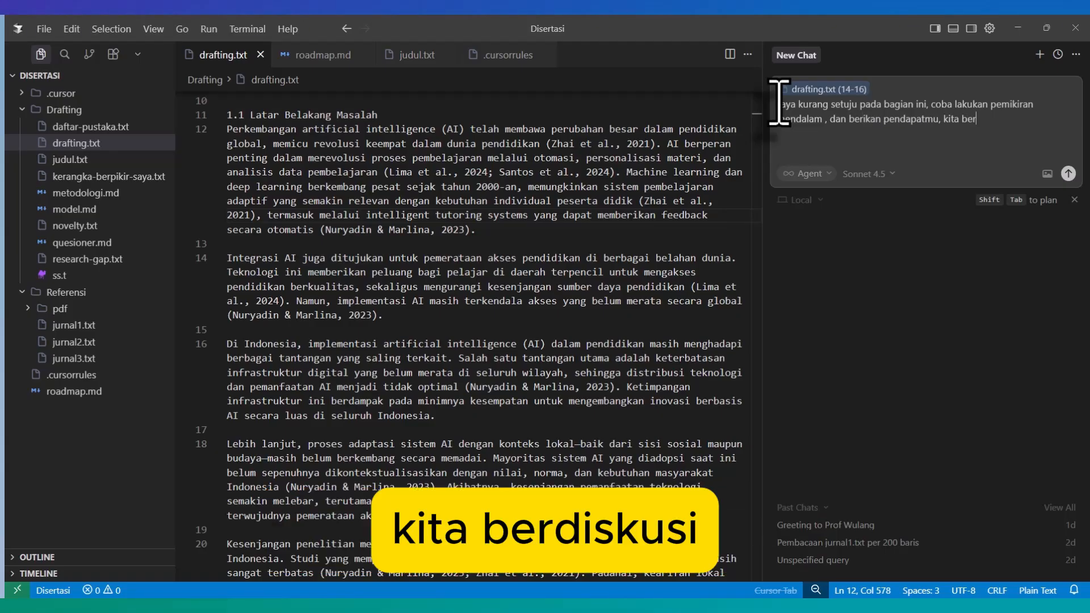
pyautogui.write('d')
pyautogui.write('iskusi')
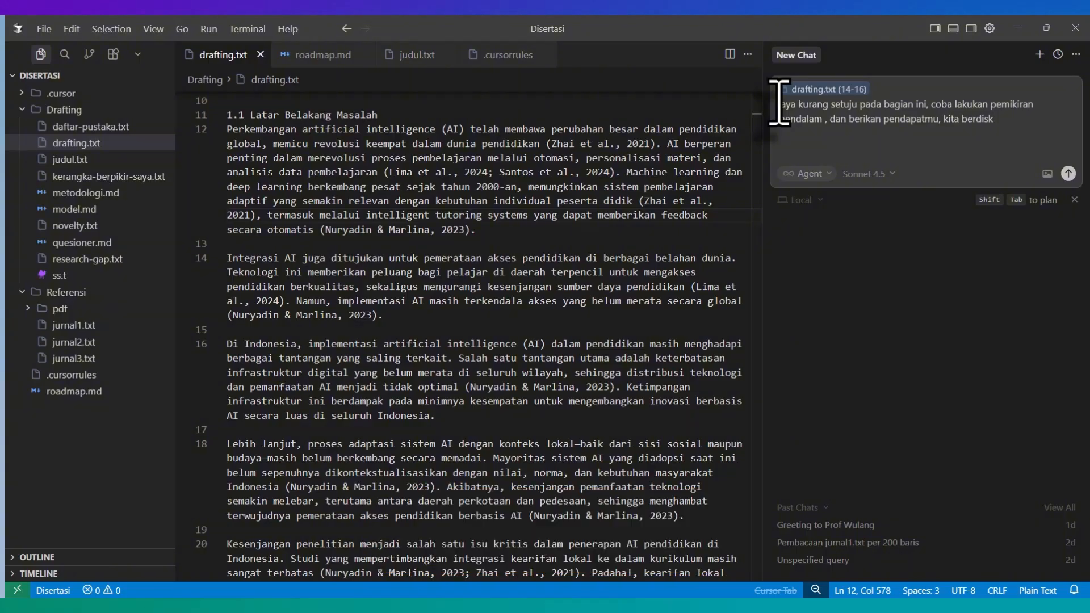
# Step: Switch to the roadmap presentation in Canva and open slide 7
pyautogui.click(674, 602)
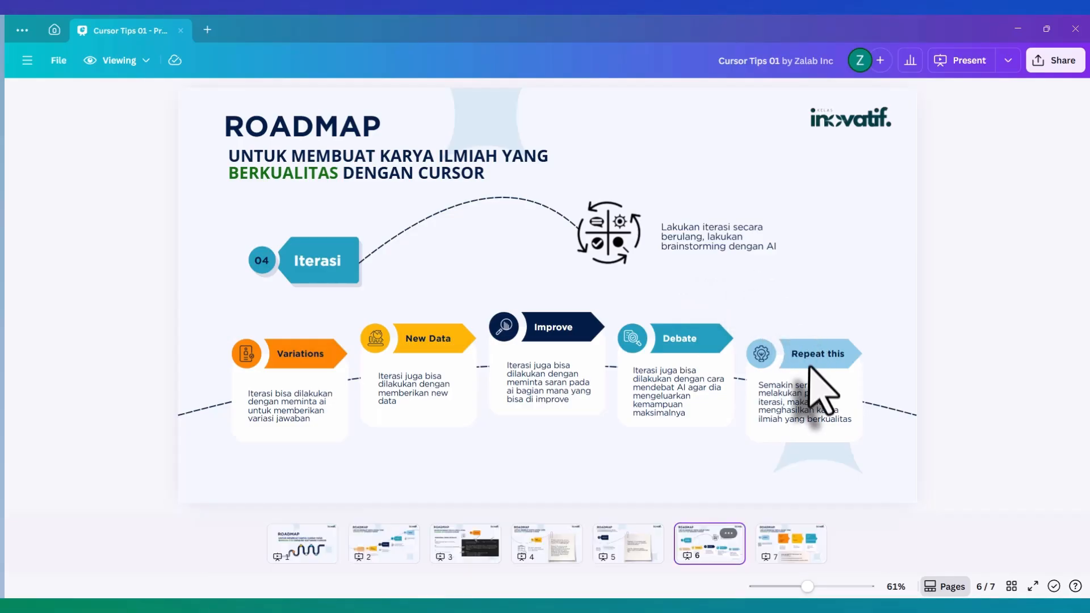
pyautogui.click(791, 551)
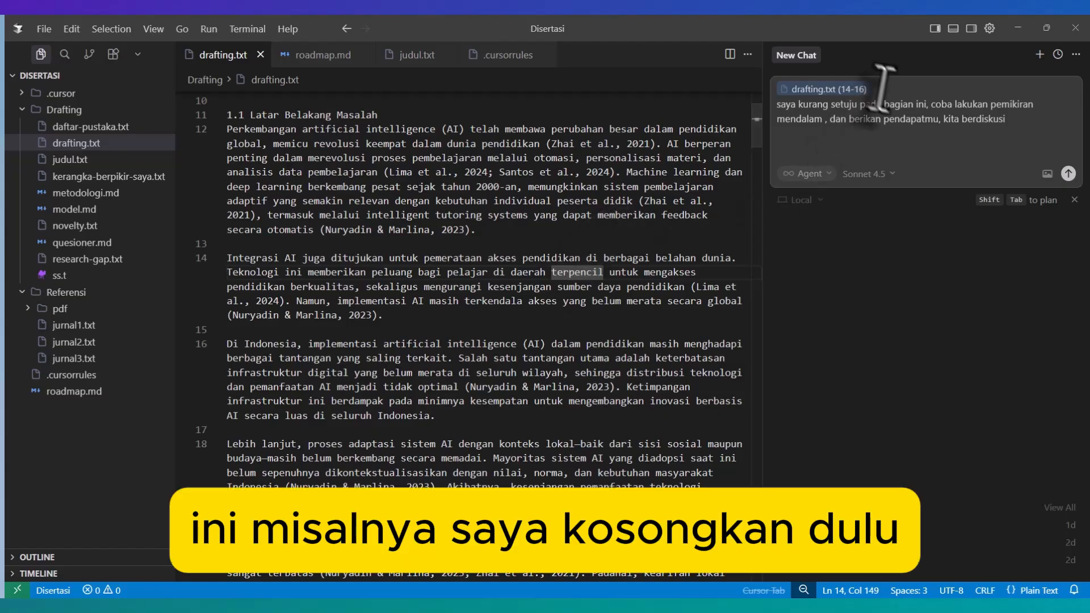
# Step: Clear the chat draft in Cursor and attach the first paragraph of section 1.1 (line 12) as its context
pyautogui.click(909, 138)
pyautogui.hotkey('ctrl', 'a')
pyautogui.press('BackSpace')
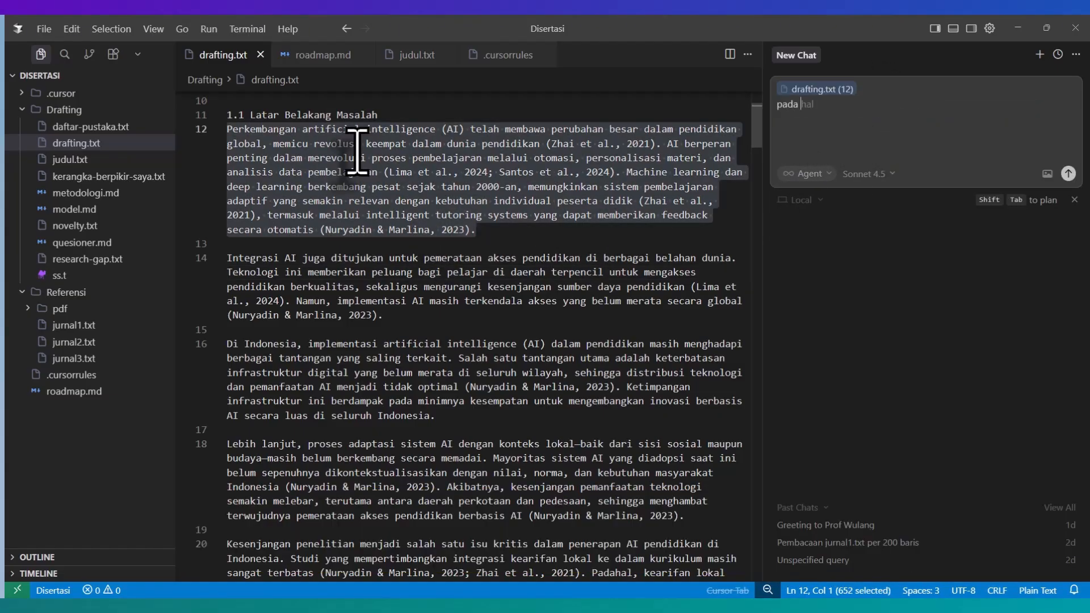
# Step: Begin the chat prompt with "pada bagian ini anda memberikan inline sitasi,"
pyautogui.write('ba')
pyautogui.write('gian ini anda m')
pyautogui.write('embe')
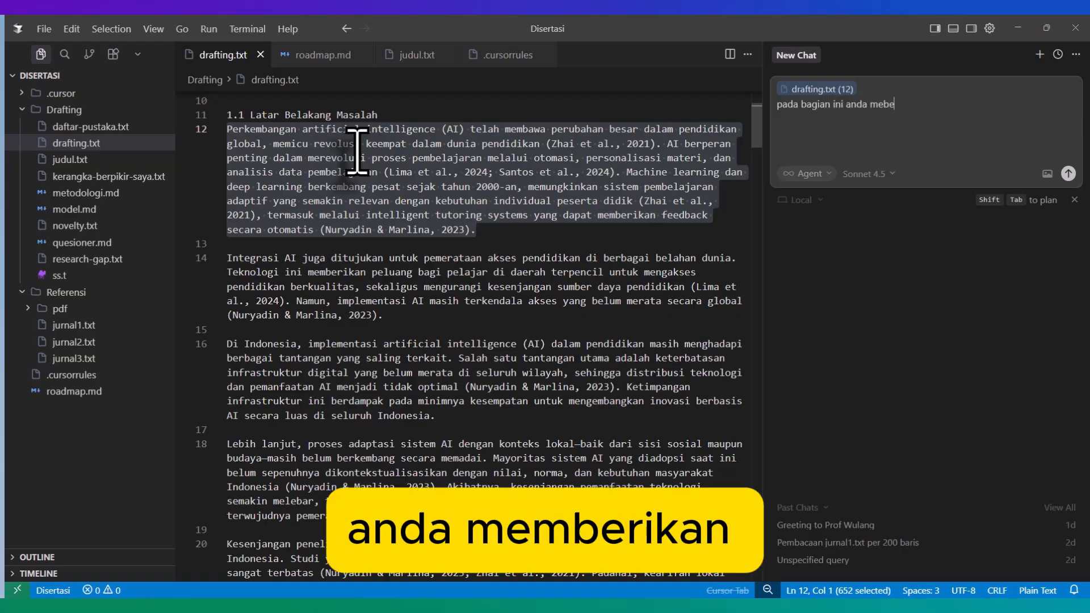
pyautogui.press('BackSpace')
pyautogui.press('BackSpace')
pyautogui.write('mberikan i')
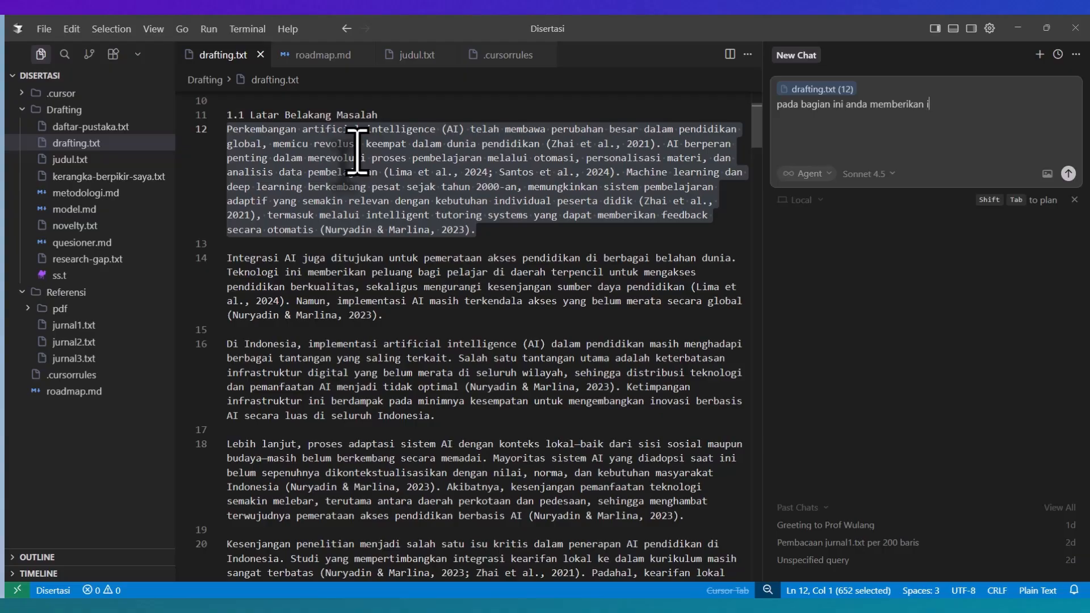
pyautogui.write('nline sitas')
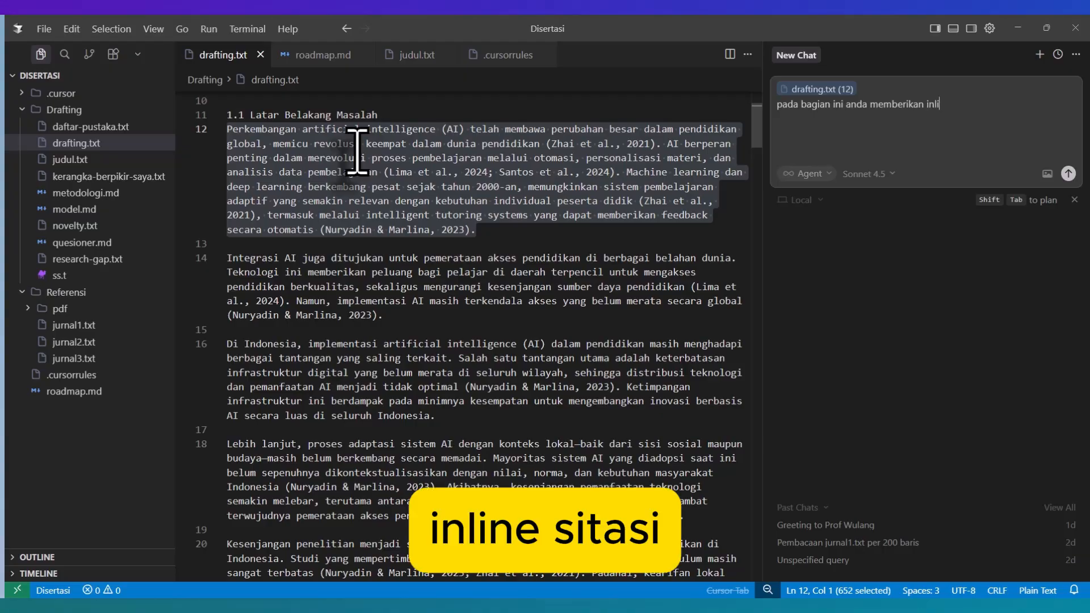
pyautogui.write('i,')
# Step: Add a second prompt line reading "tolong berikan score 1-100%"
pyautogui.hotkey('shift', 'Return')
pyautogui.write('tolong brika')
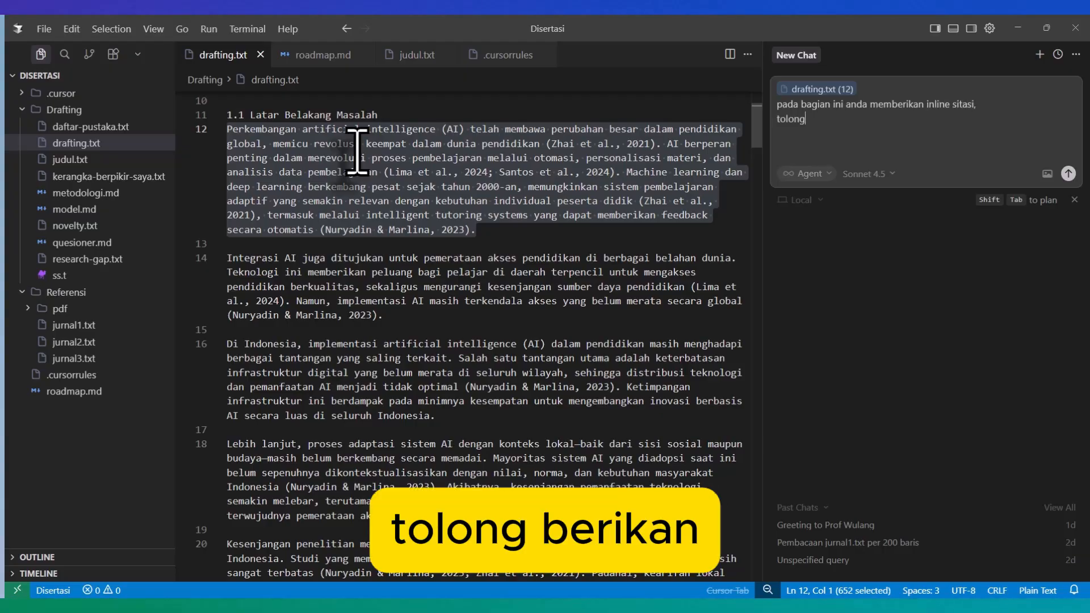
pyautogui.press('BackSpace')
pyautogui.press('BackSpace')
pyautogui.press('BackSpace')
pyautogui.press('BackSpace')
pyautogui.write('erikan score 1')
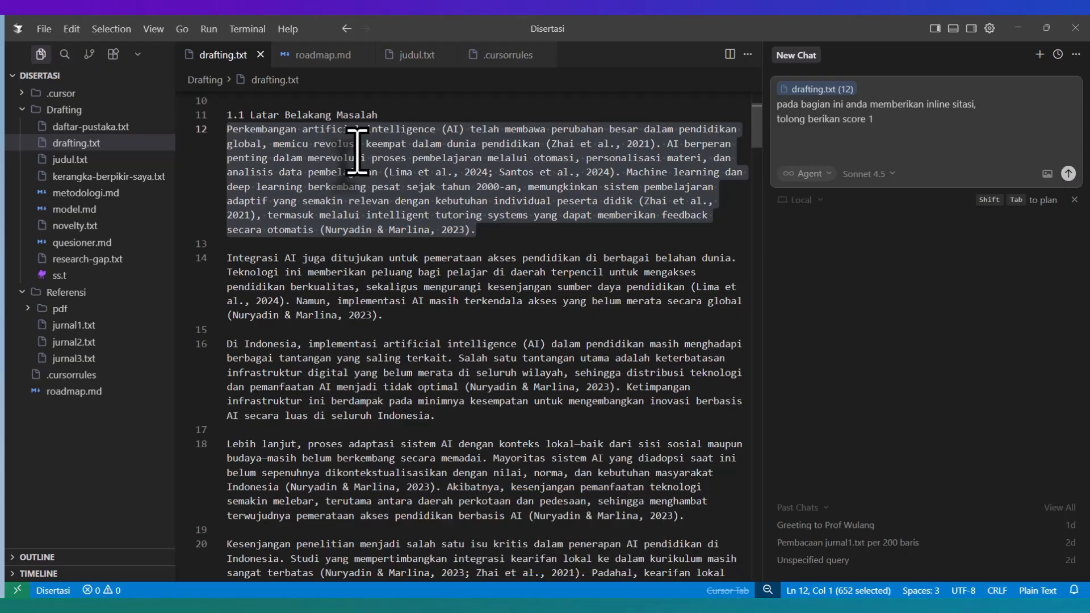
pyautogui.write('-100')
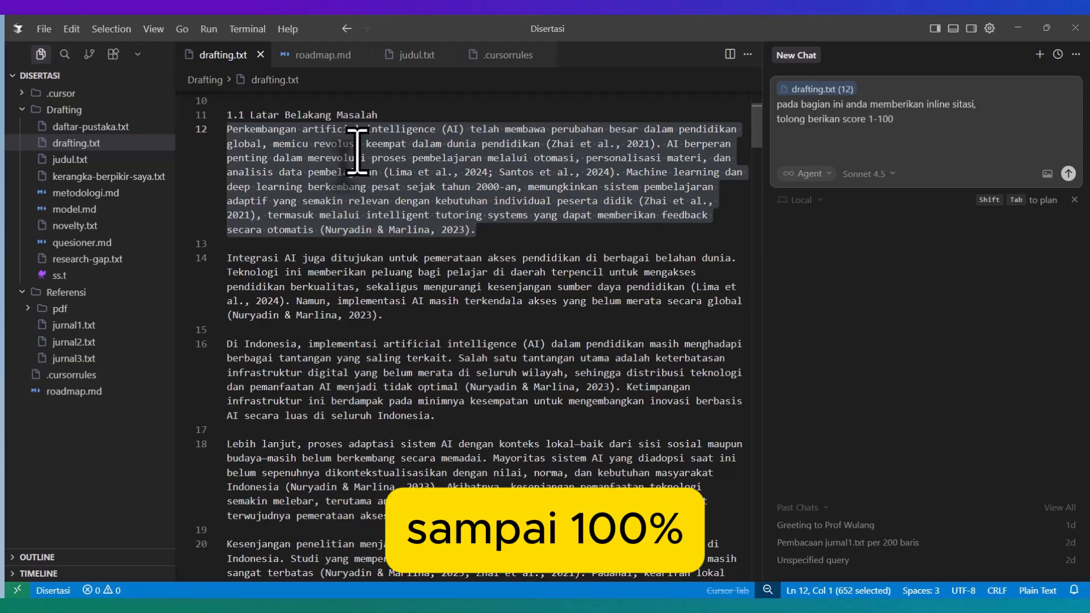
pyautogui.write('%')
# Step: Define the score scale on two new prompt lines: "1 = anda tidak yakin" and "2 = anda sangat yakin"
pyautogui.hotkey('shift', 'Return')
pyautogui.write('1 ')
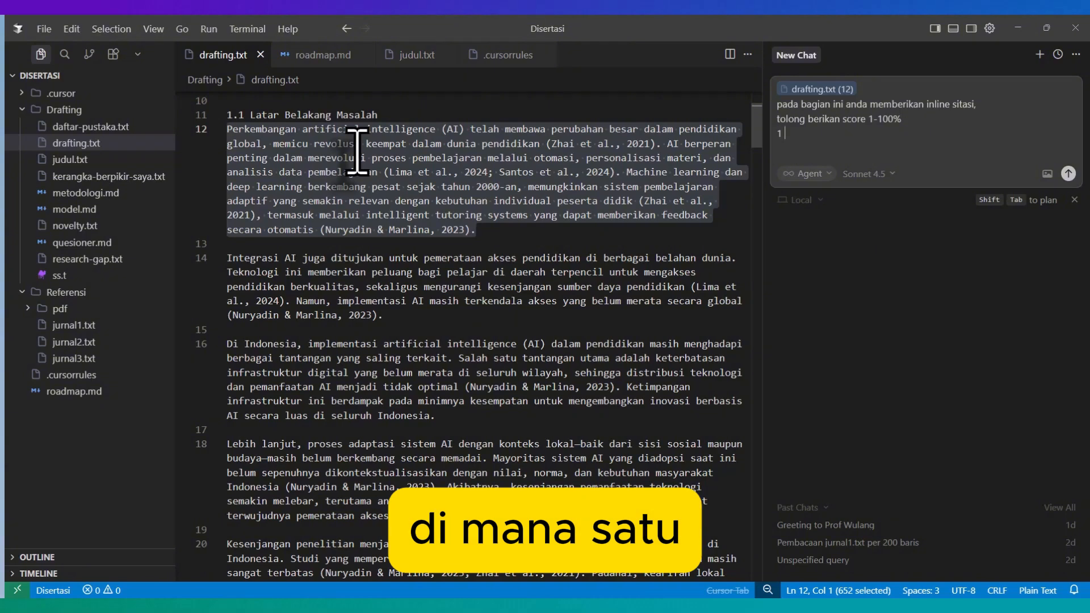
pyautogui.write('= anda ')
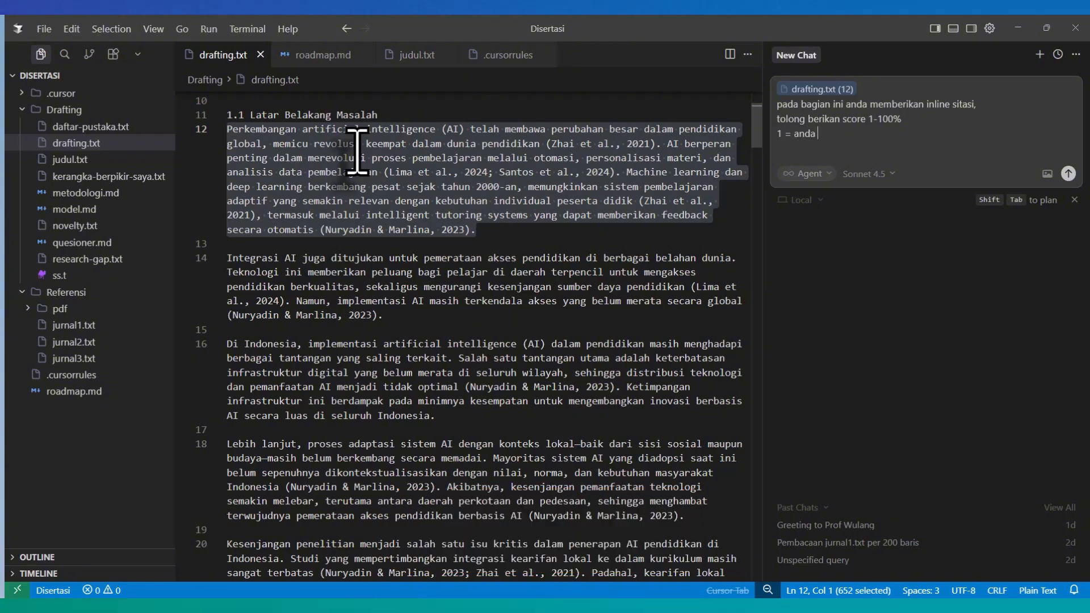
pyautogui.write('tidak yak')
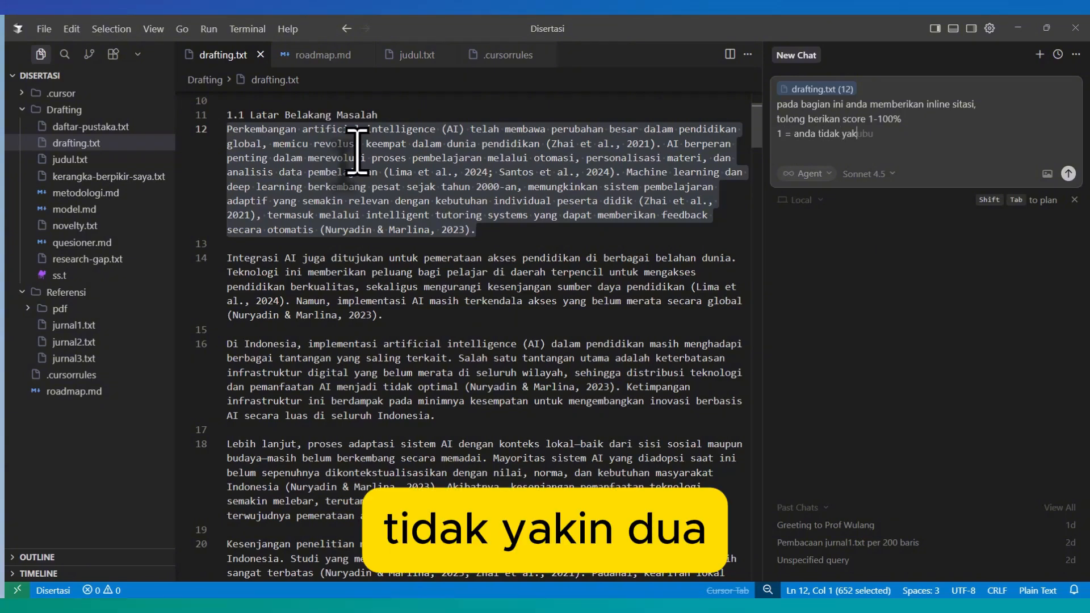
pyautogui.write('in')
pyautogui.hotkey('shift', 'Return')
pyautogui.write('2 = and')
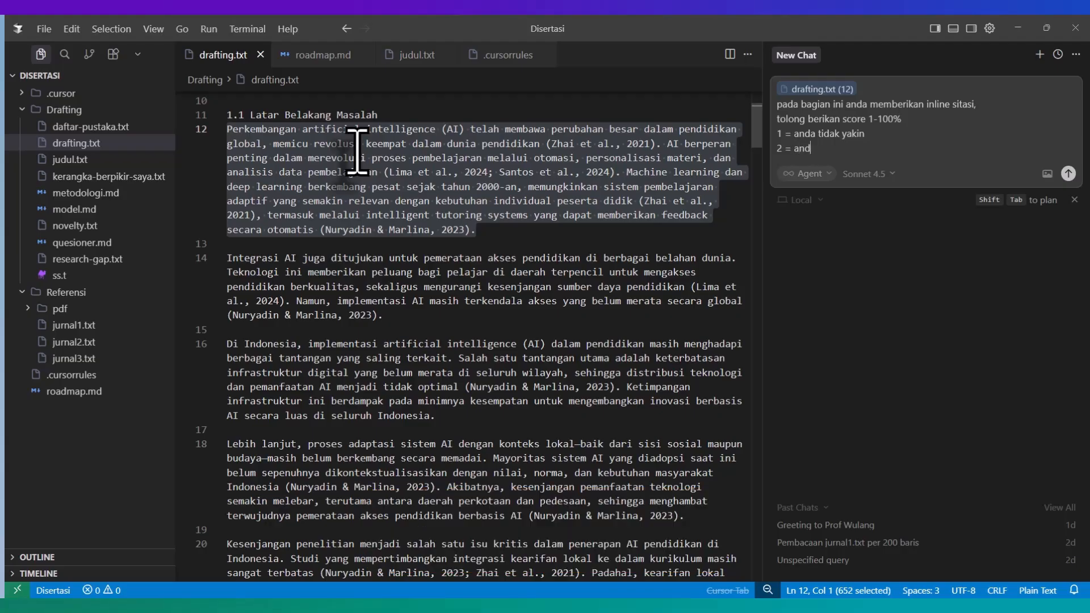
pyautogui.write('a sangat yakin')
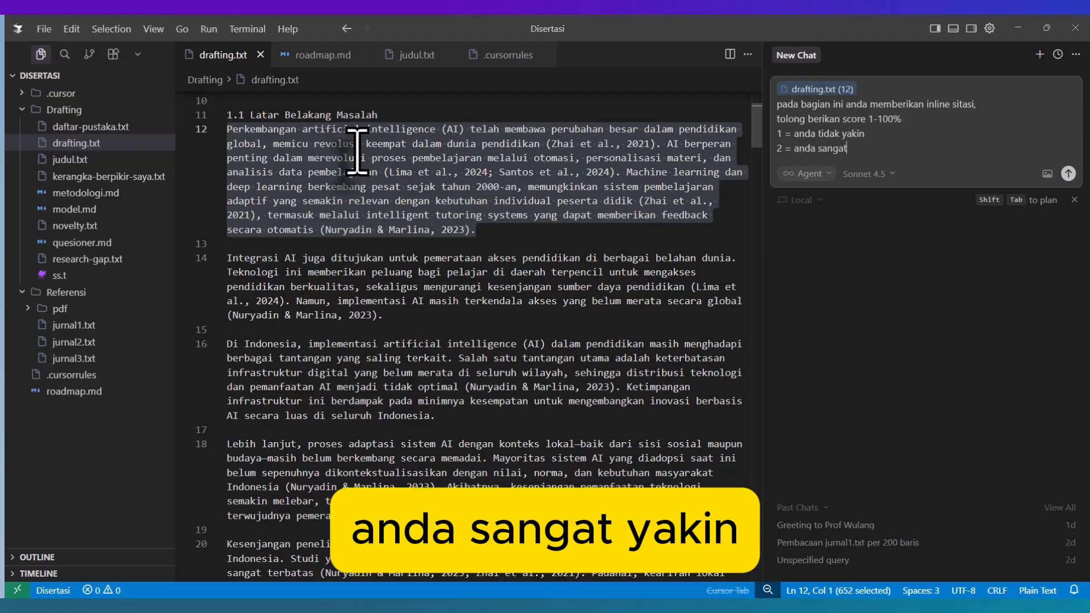
# Step: After a blank line, add the prompt instruction "#Jelaskan alasannya kenapa anda yakin dan tidak yakin"
pyautogui.hotkey('shift', 'Return')
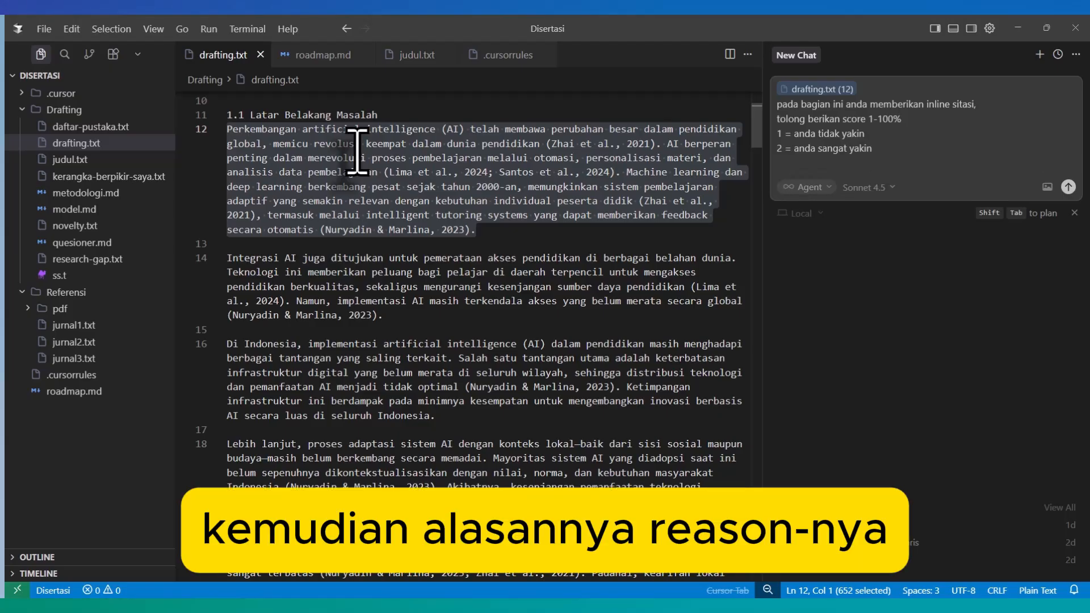
pyautogui.hotkey('shift', 'Return')
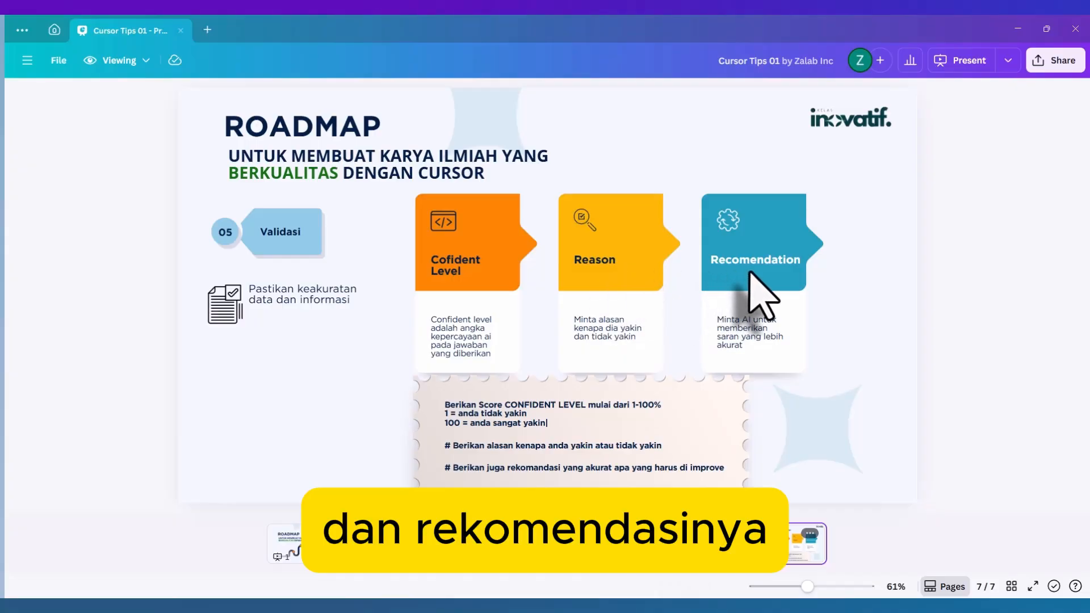
pyautogui.write('Jelaskan ')
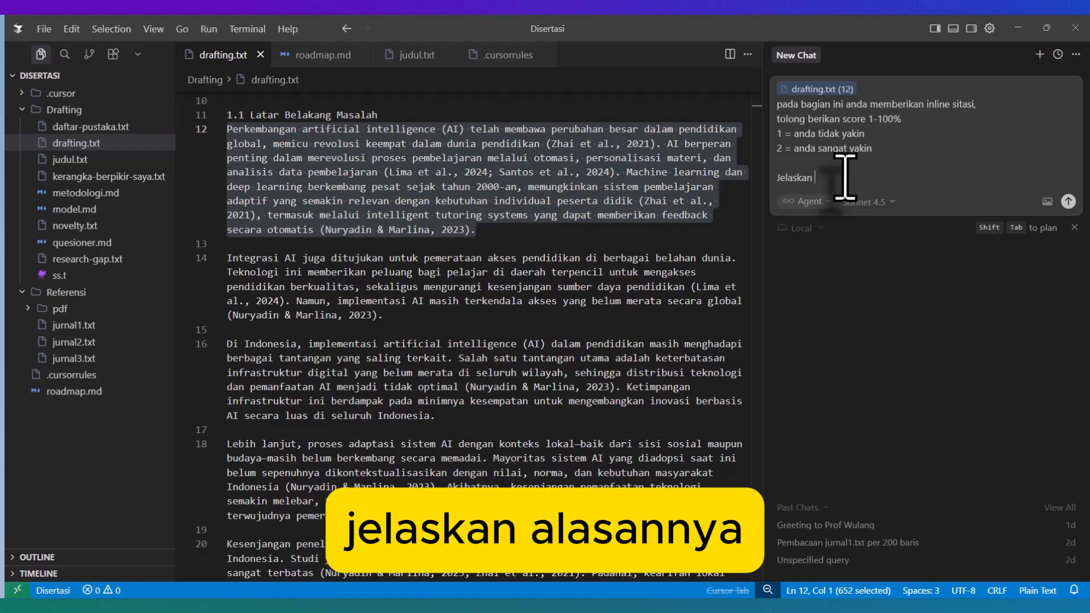
pyautogui.write('alasannya kena')
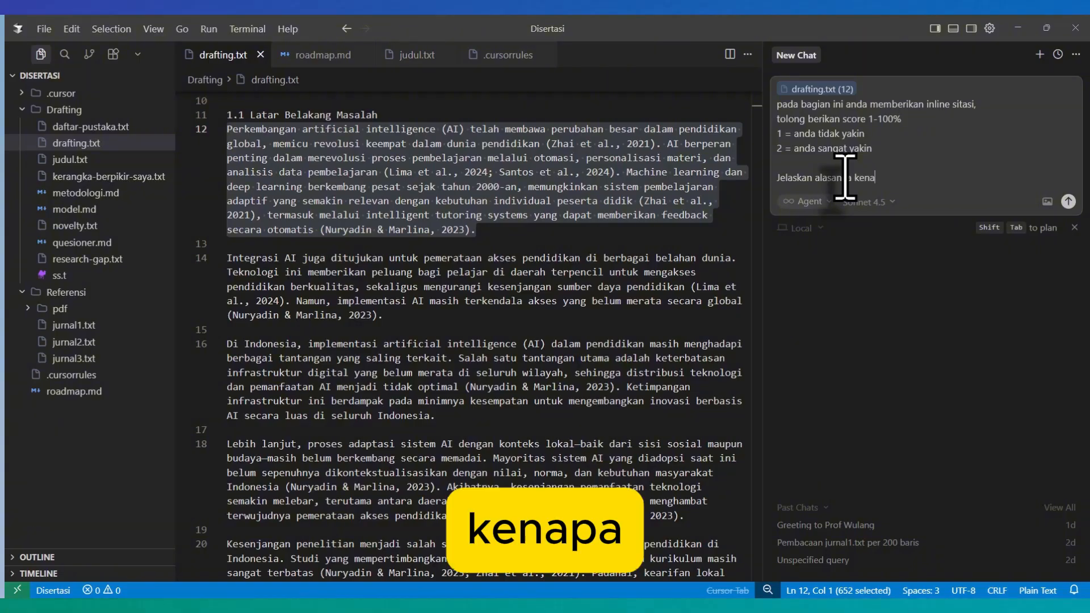
pyautogui.write('pa anda ')
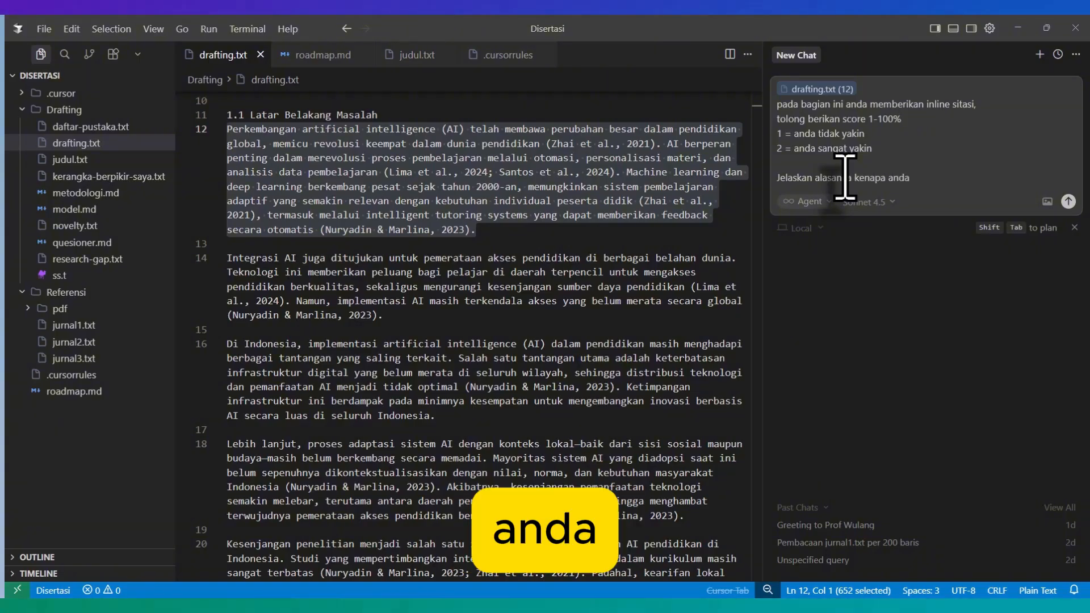
pyautogui.write('yakin dan ')
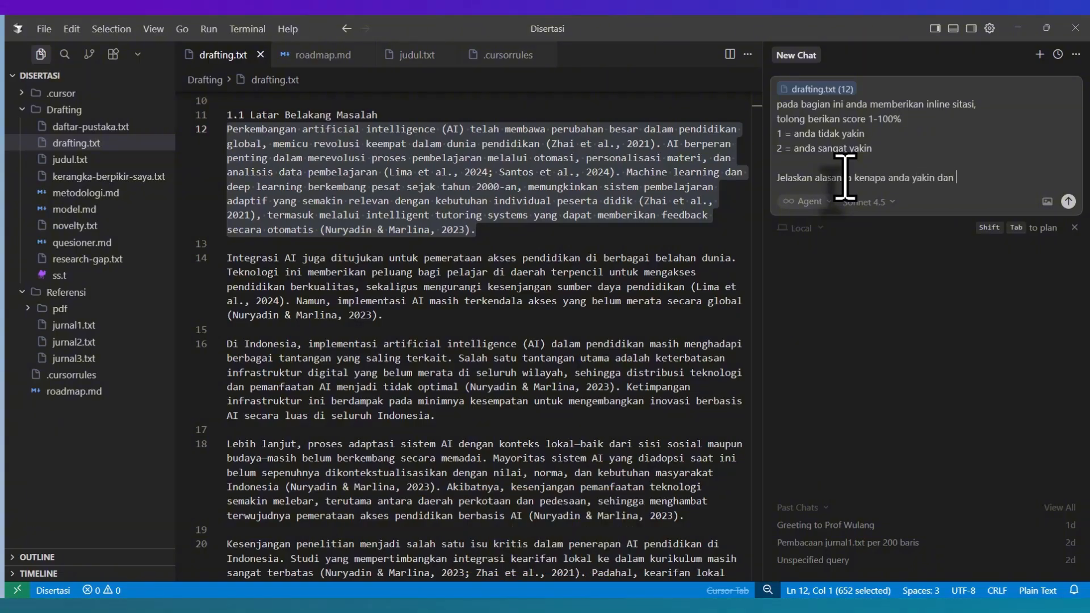
pyautogui.write('tidak yaki')
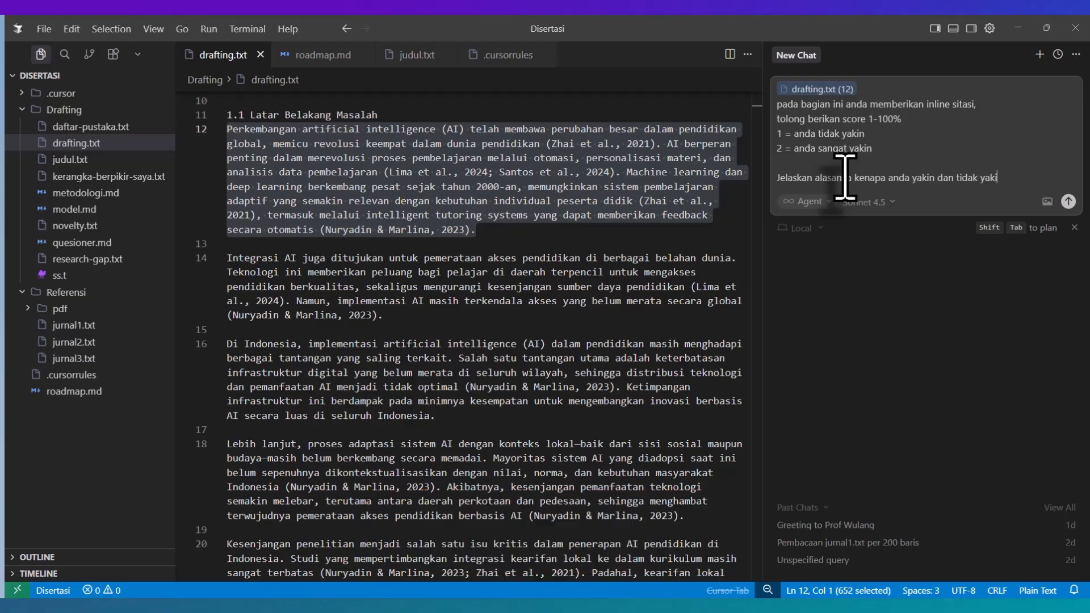
pyautogui.write('n')
pyautogui.hotkey('shift', 'Return')
pyautogui.hotkey('shift', 'Return')
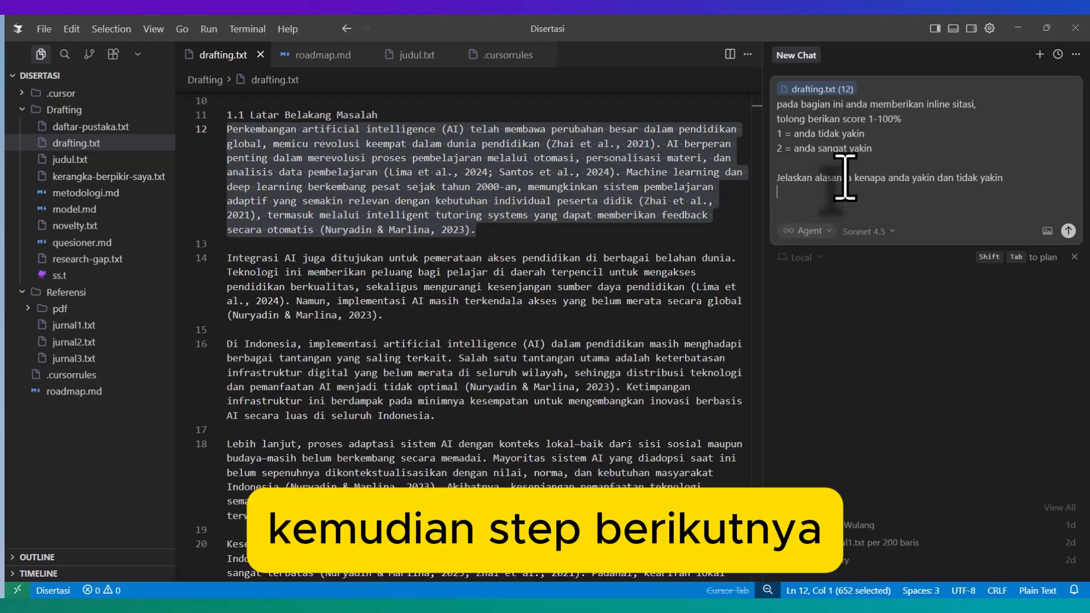
pyautogui.press('Up')
pyautogui.write('#')
# Step: Add a final separate prompt instruction, "#berikan rekomendasi yang akurat pada sitasi paragraf ini", without sending the prompt
pyautogui.press('Down')
pyautogui.hotkey('shift', 'Return')
pyautogui.write('#')
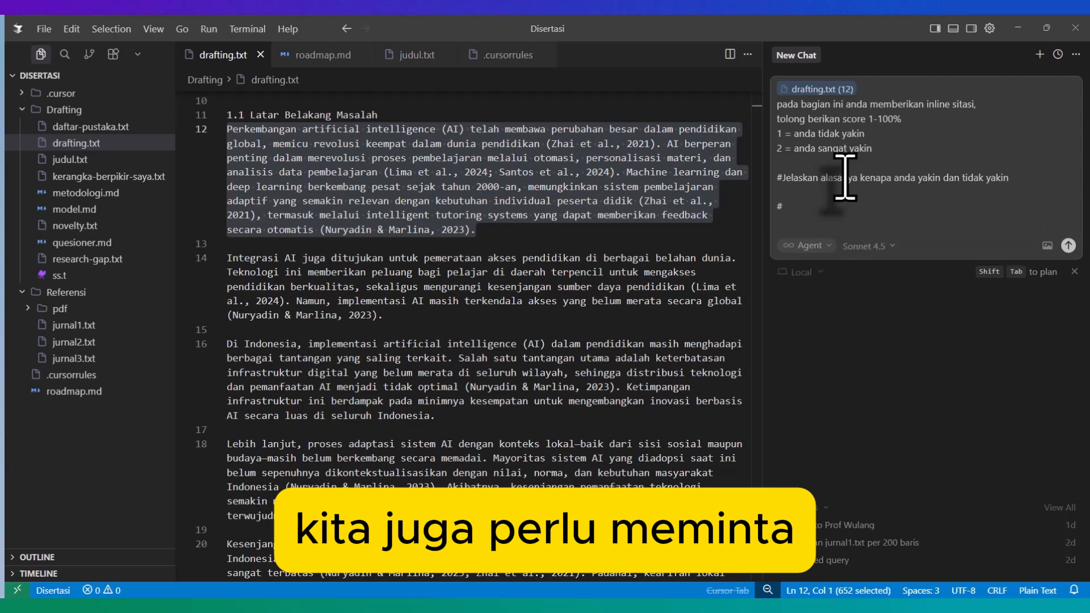
pyautogui.write('beri')
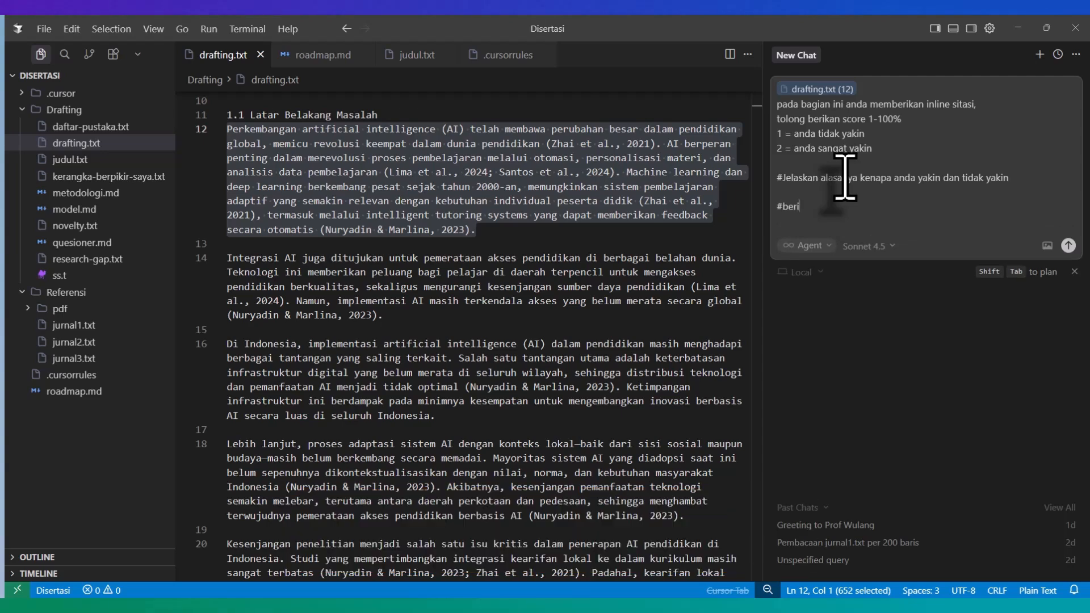
pyautogui.write('kan rekome')
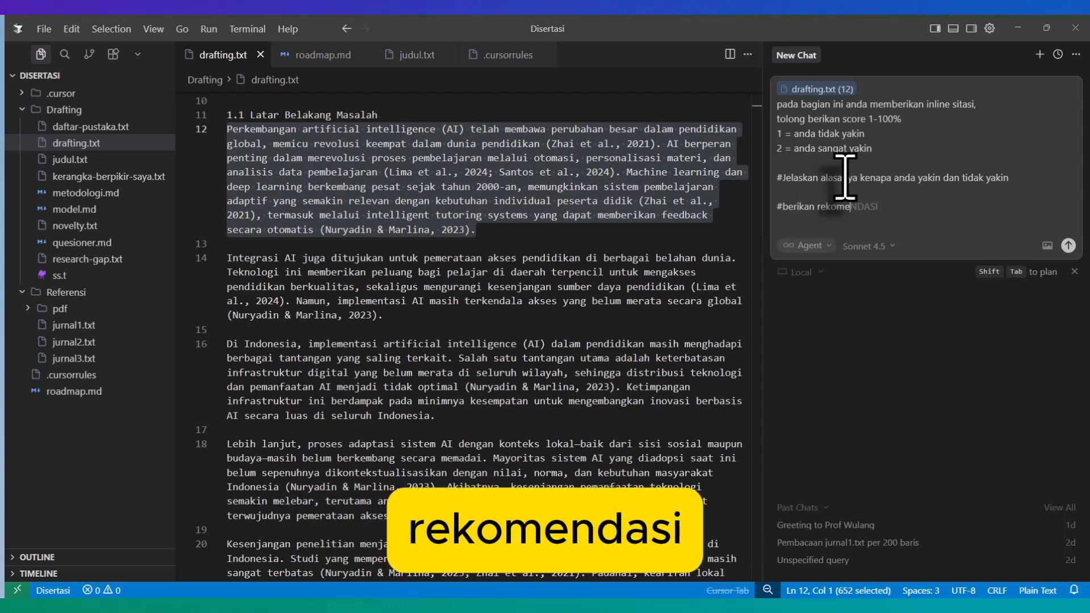
pyautogui.write('ndasi yang ak')
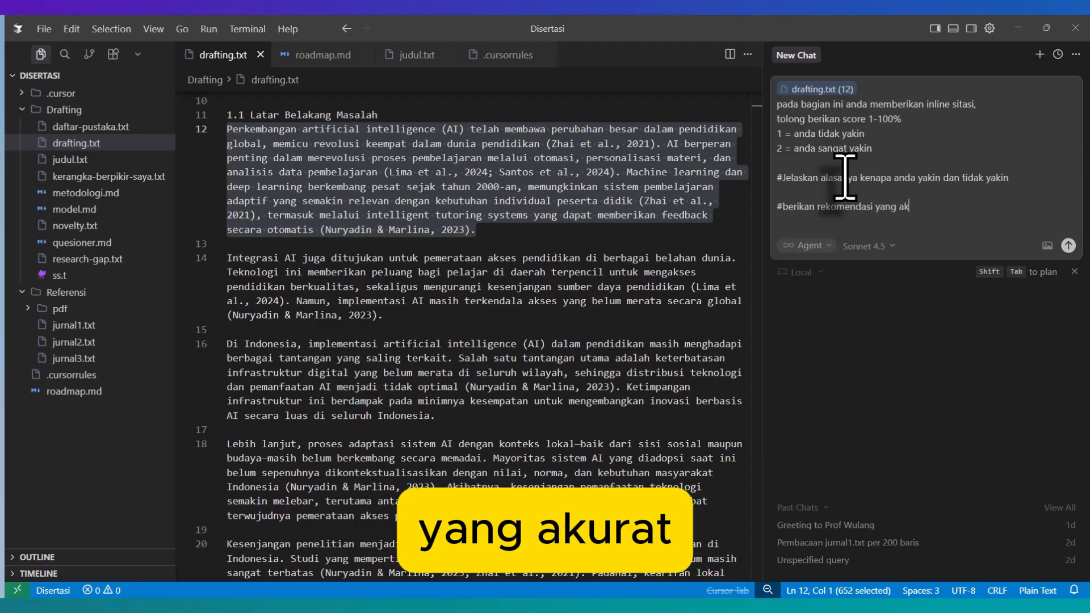
pyautogui.write('urat pada si')
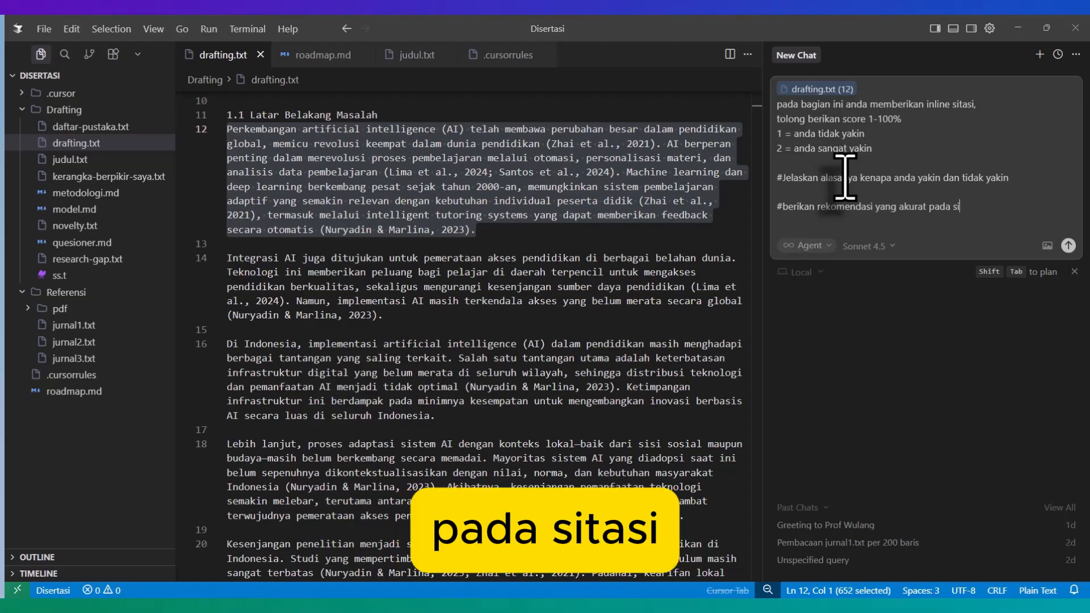
pyautogui.write('tasi paragraf ini')
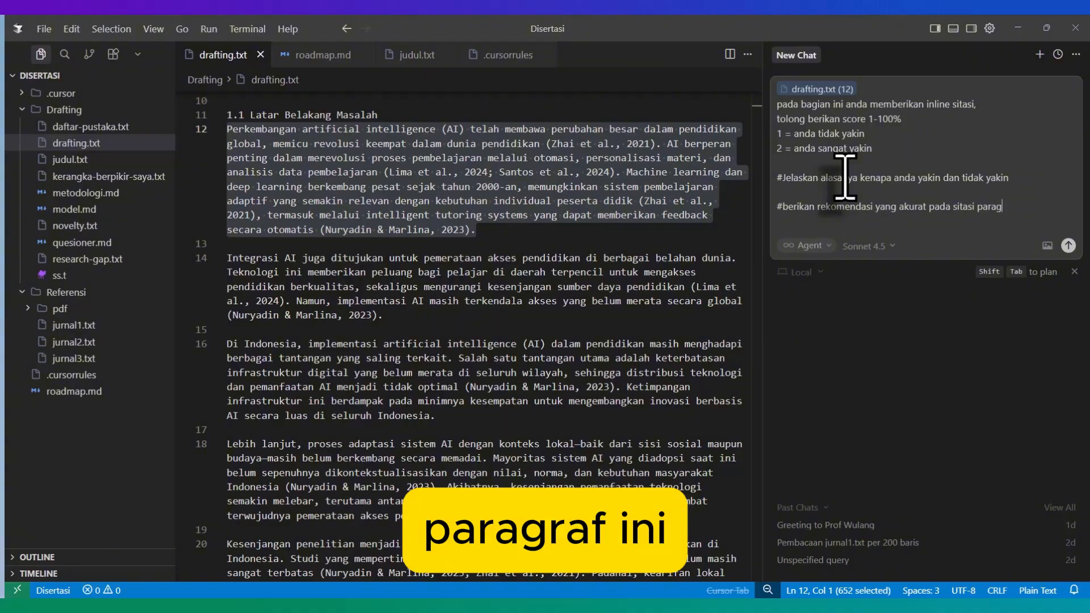